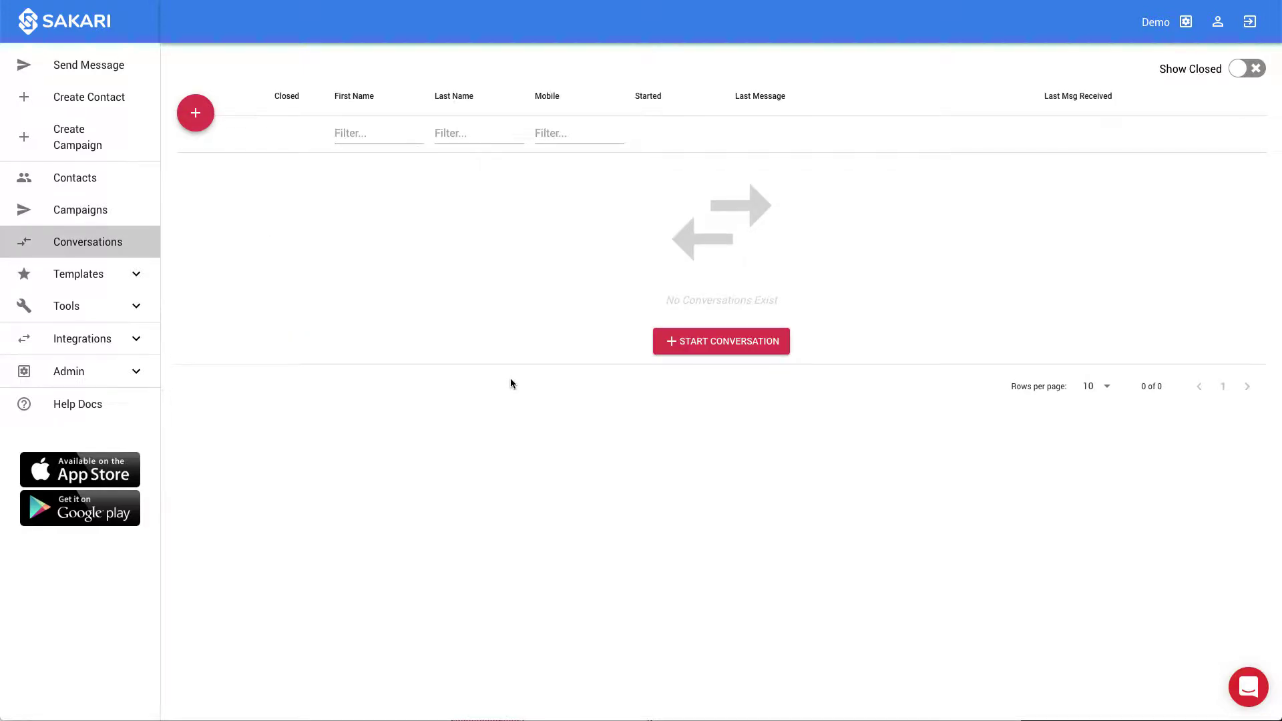
From the Campaigns list, begin a new campaign with the Manual trigger.
click(91, 214)
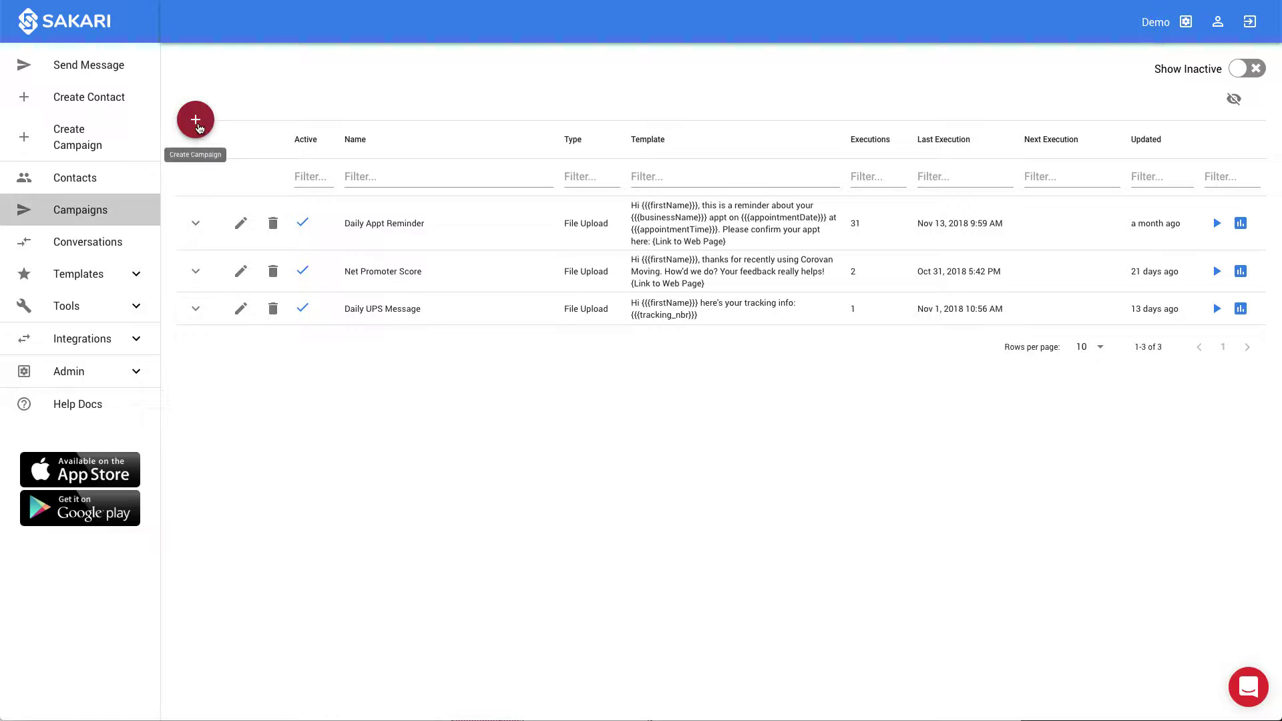
click(198, 127)
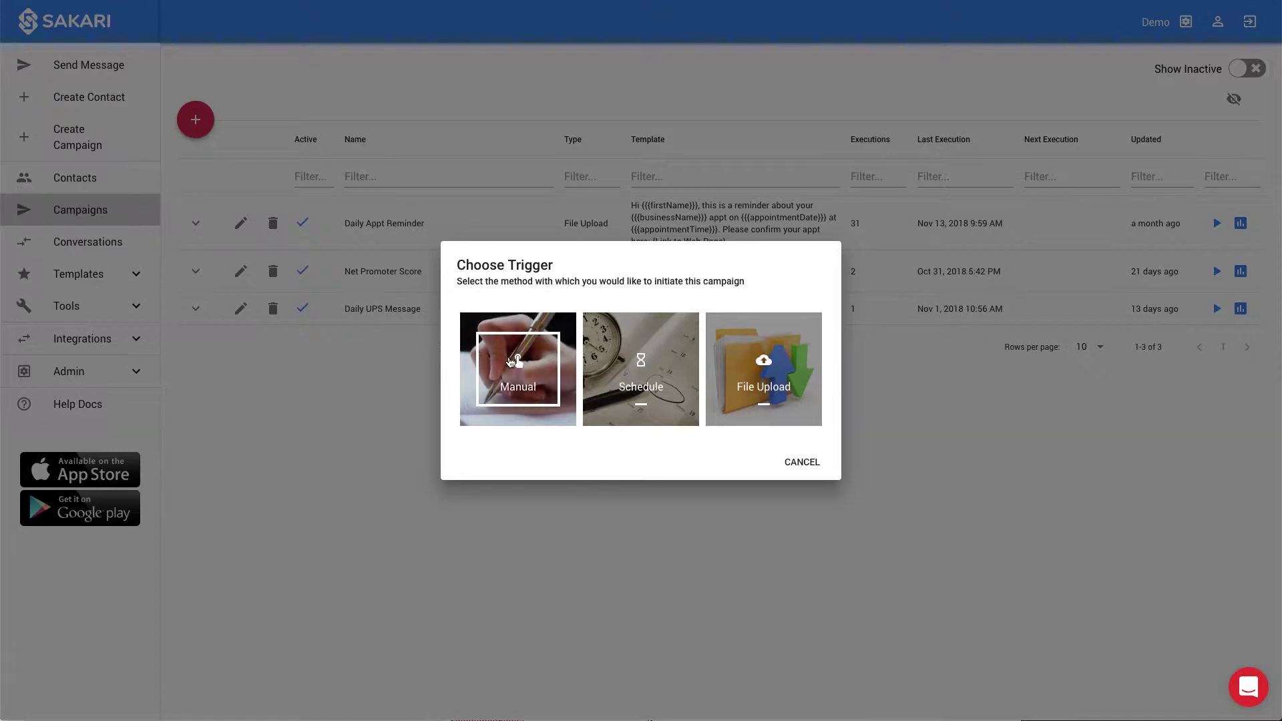
click(509, 362)
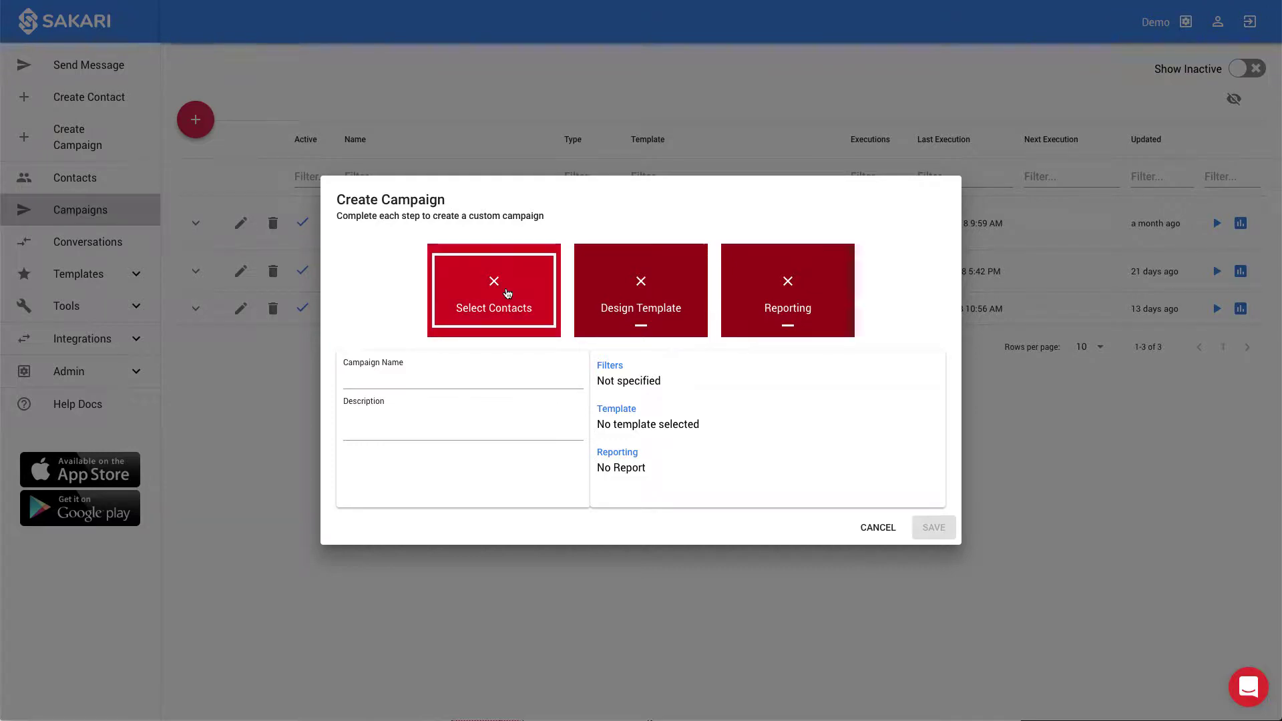
Add a contact filter Role equals 'Mover', narrowing recipients from 92 to 84.
click(507, 293)
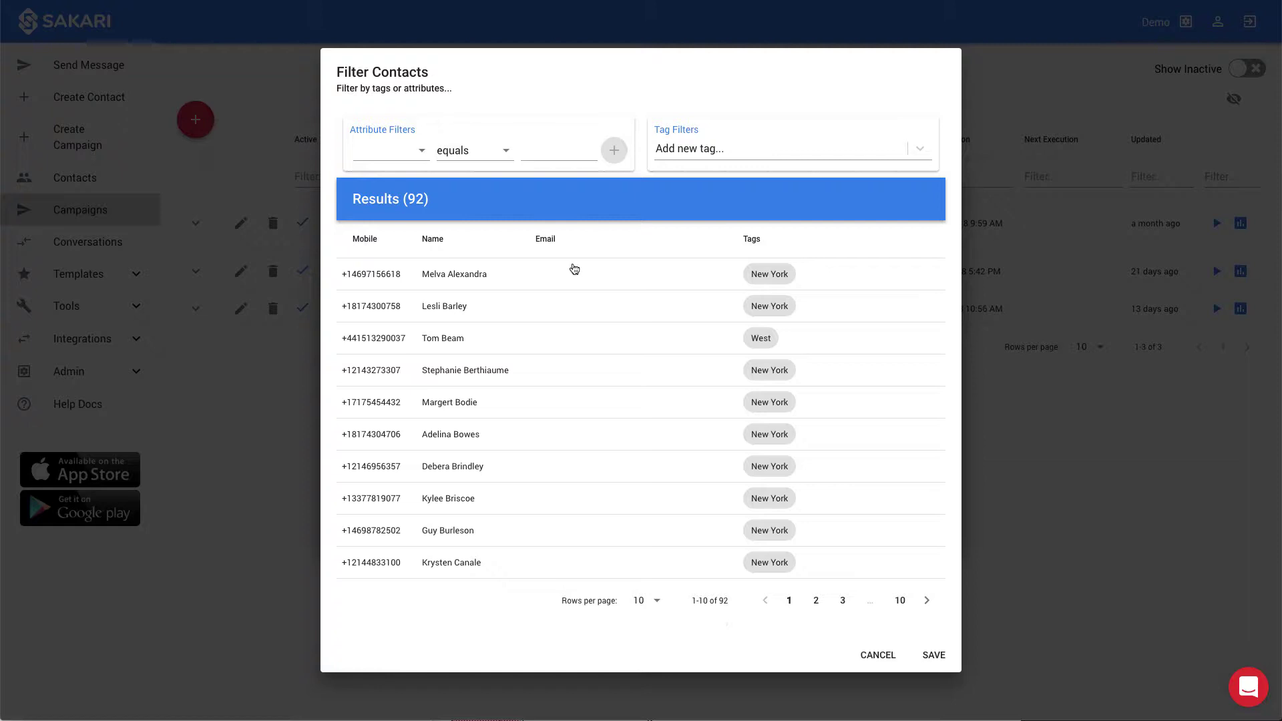
click(406, 153)
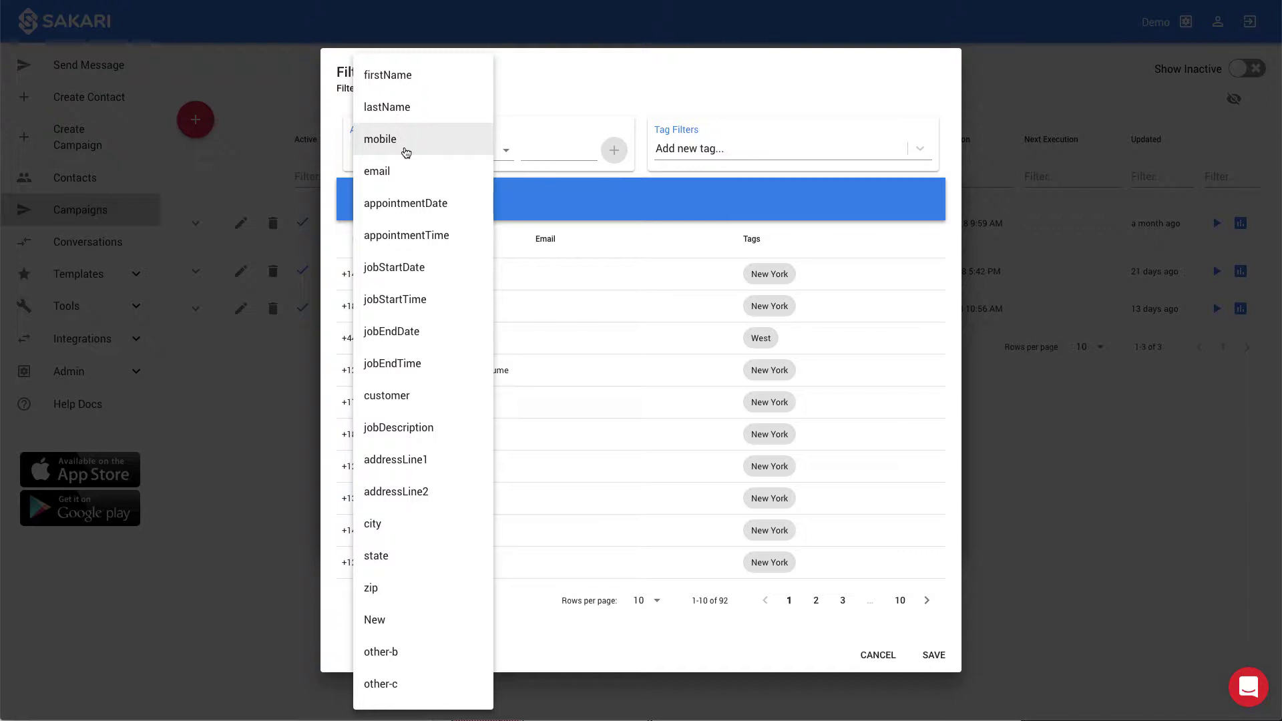
scroll(405, 241, down, 2)
scroll(406, 301, down, 3)
scroll(406, 362, down, 2)
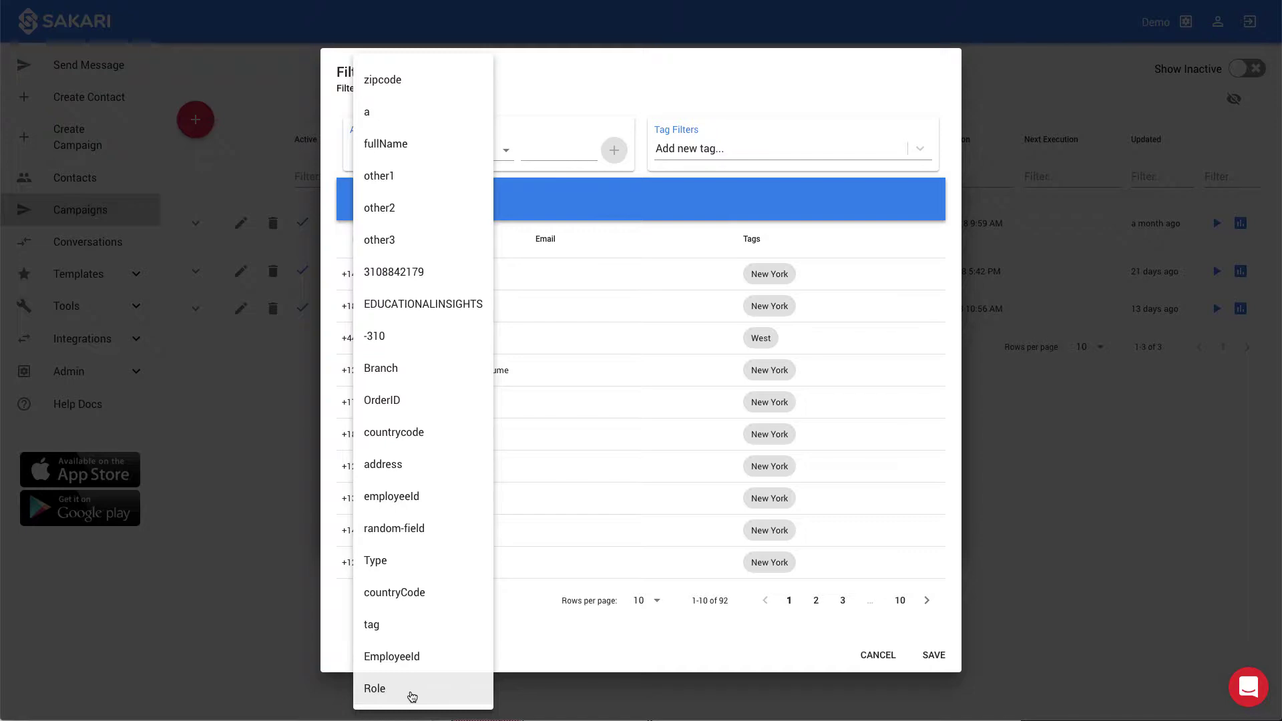
click(419, 698)
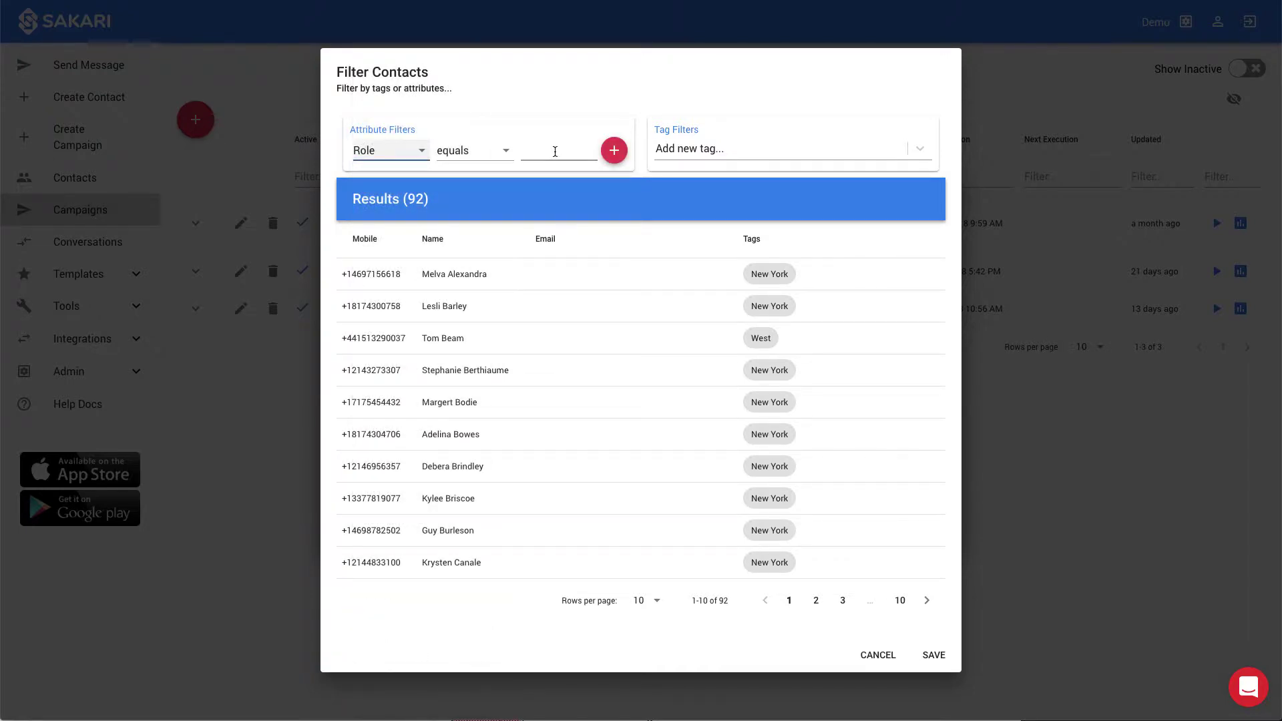
click(477, 155)
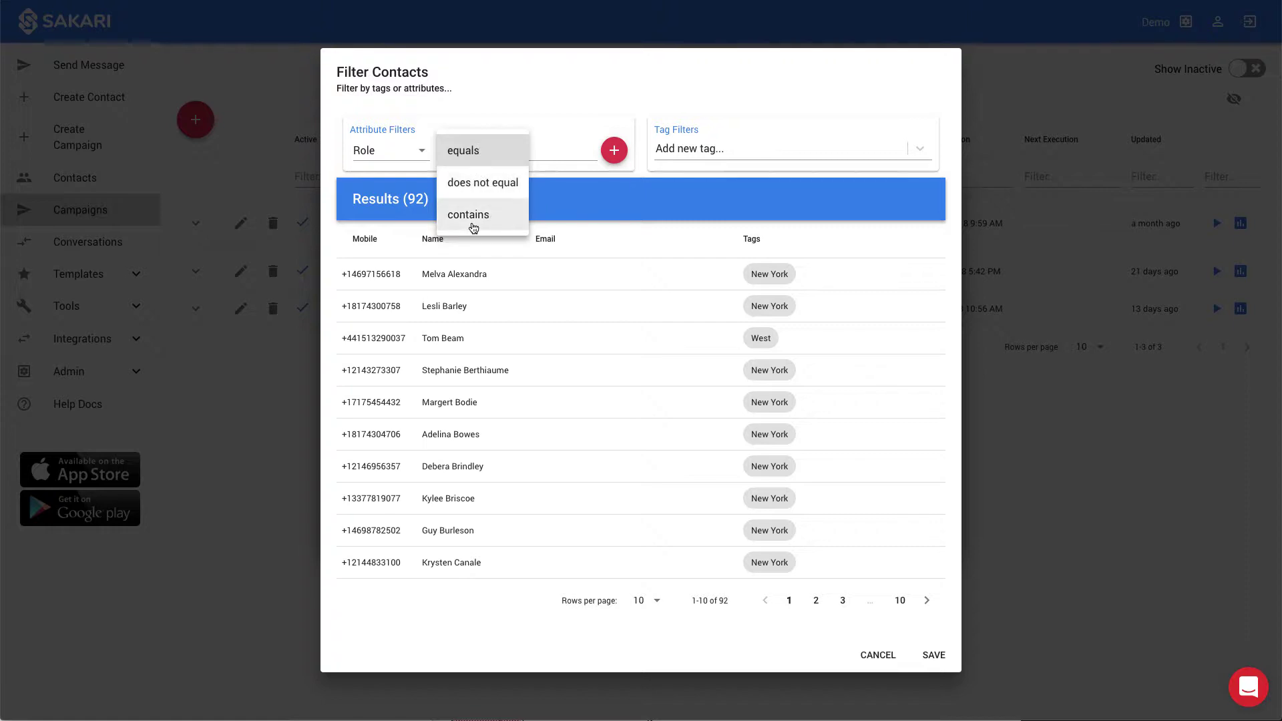
click(481, 153)
click(563, 150)
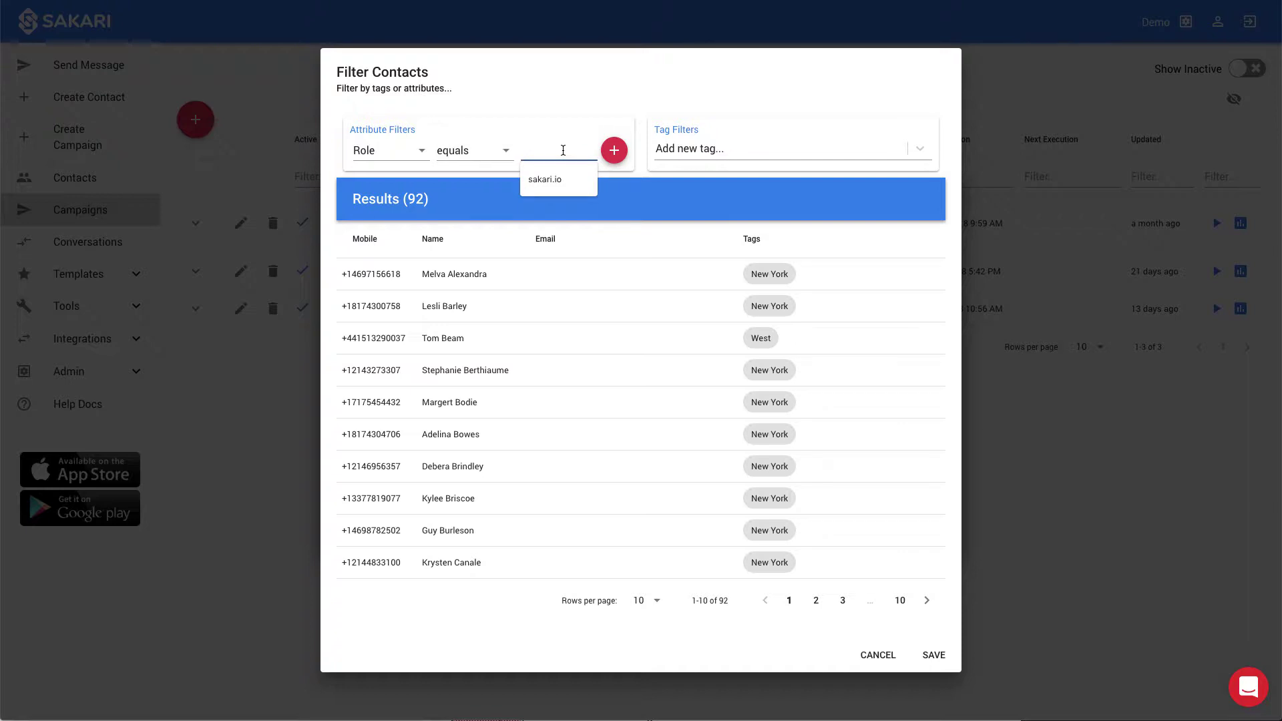
text(Mov)
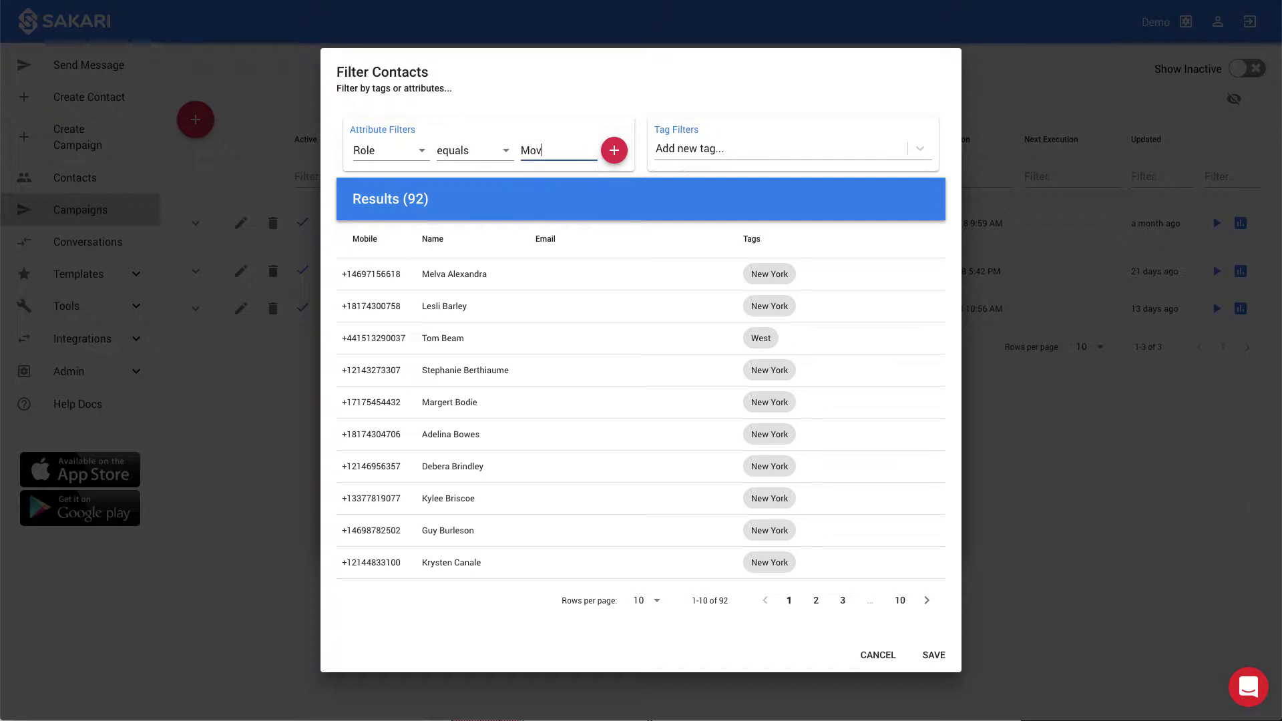
text(er)
click(613, 151)
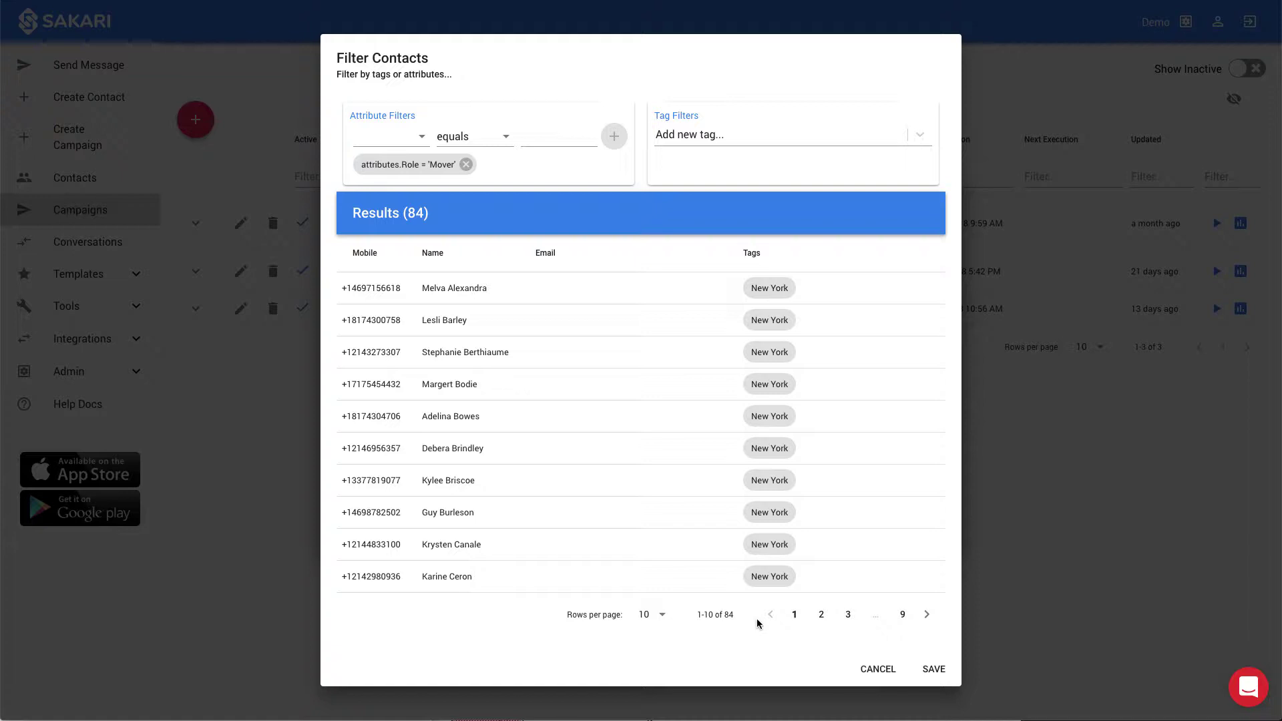
Replace the Role filter with the West tag filter (7 contacts) and save it.
click(466, 164)
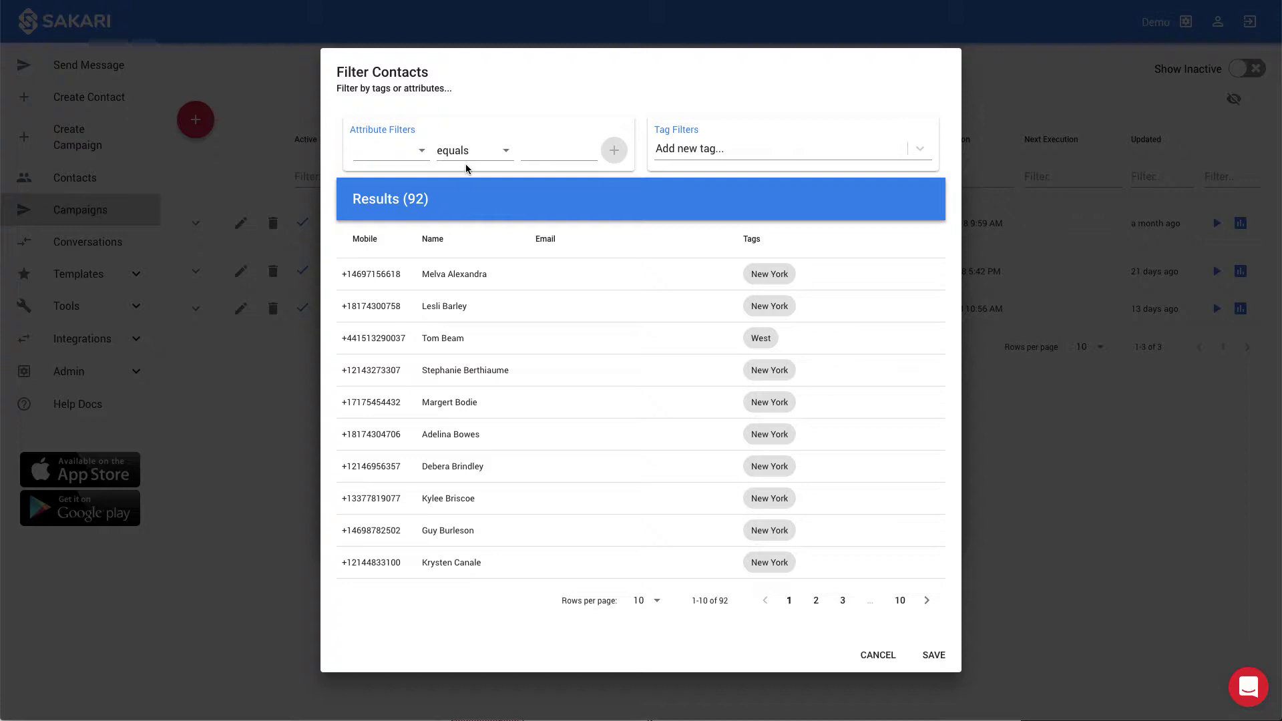
click(707, 149)
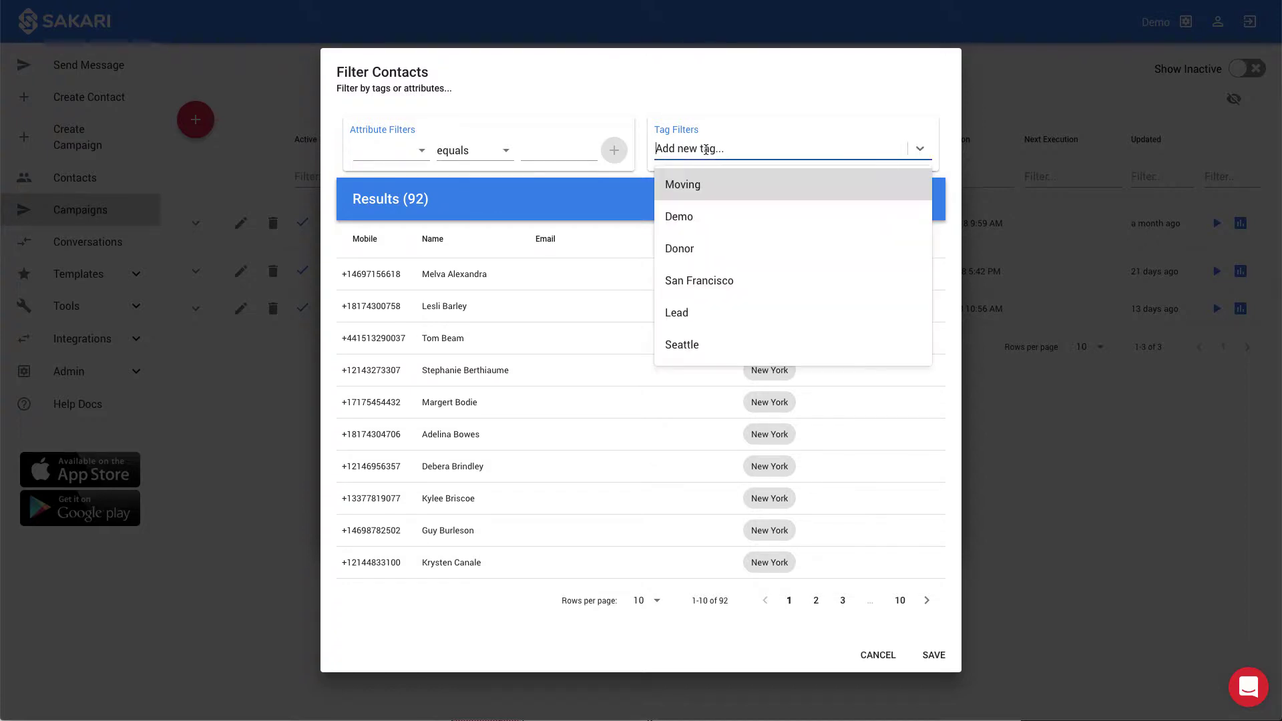
text(West)
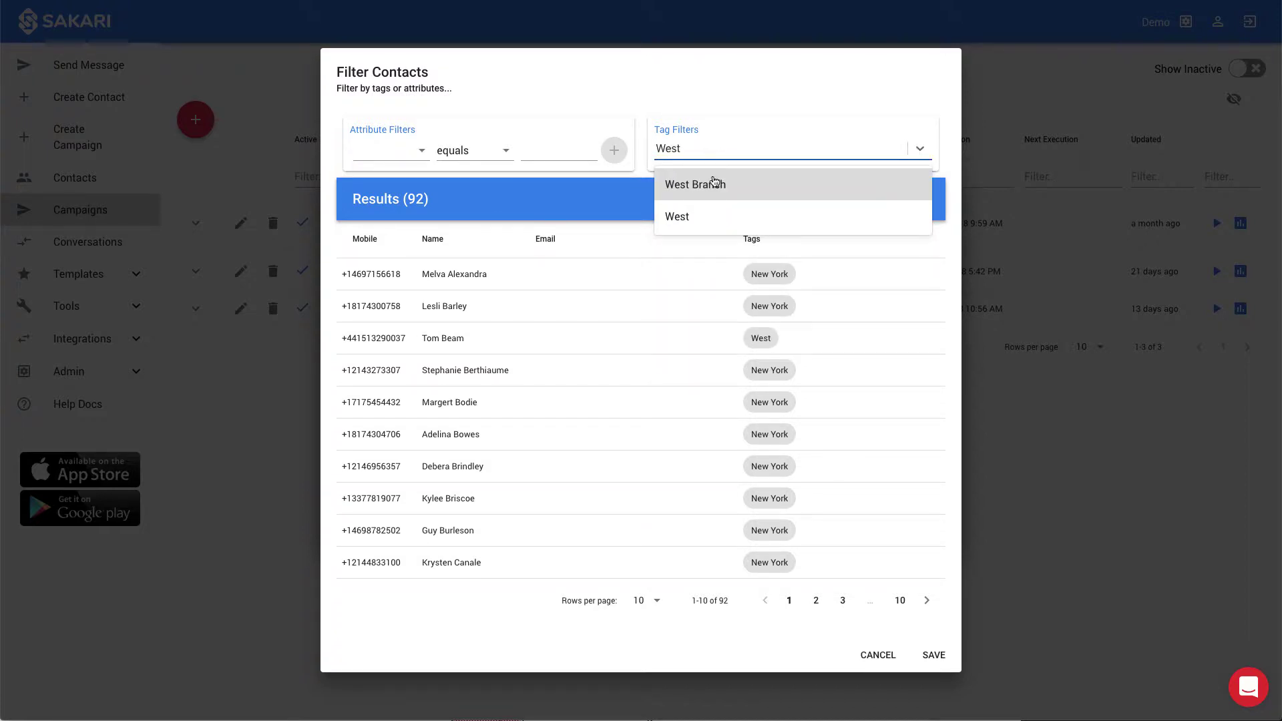
click(706, 219)
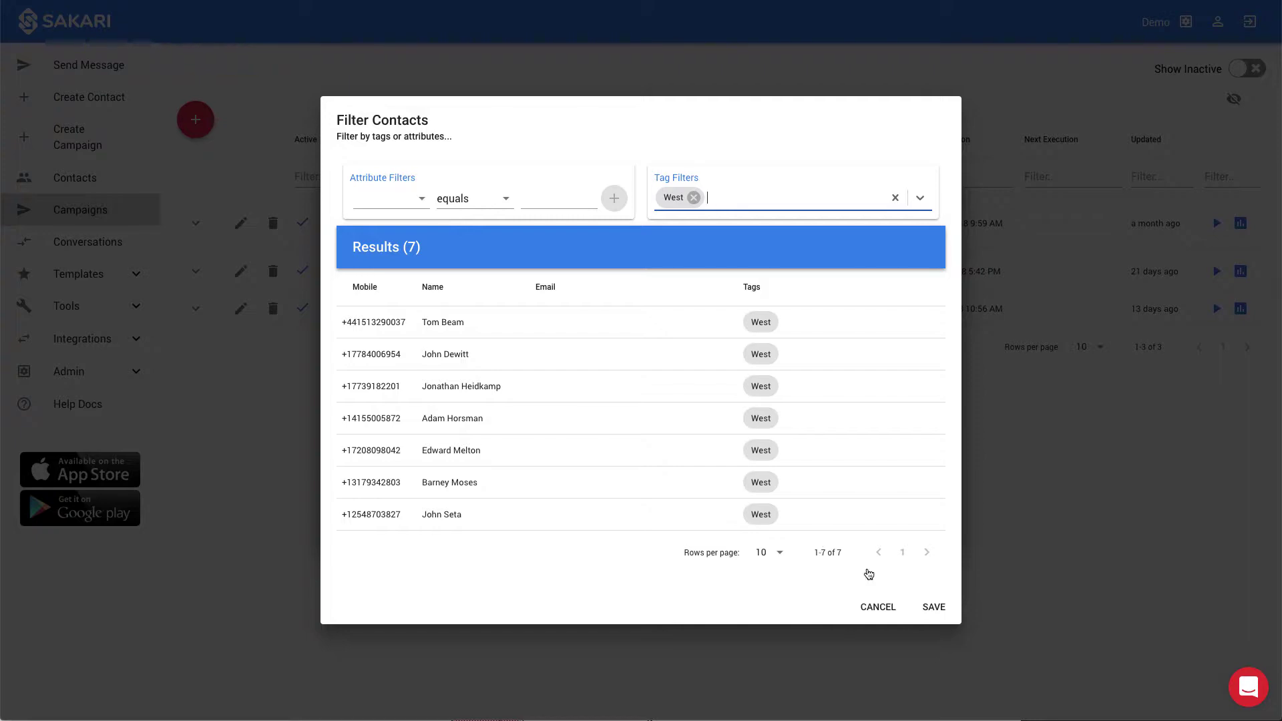
click(941, 610)
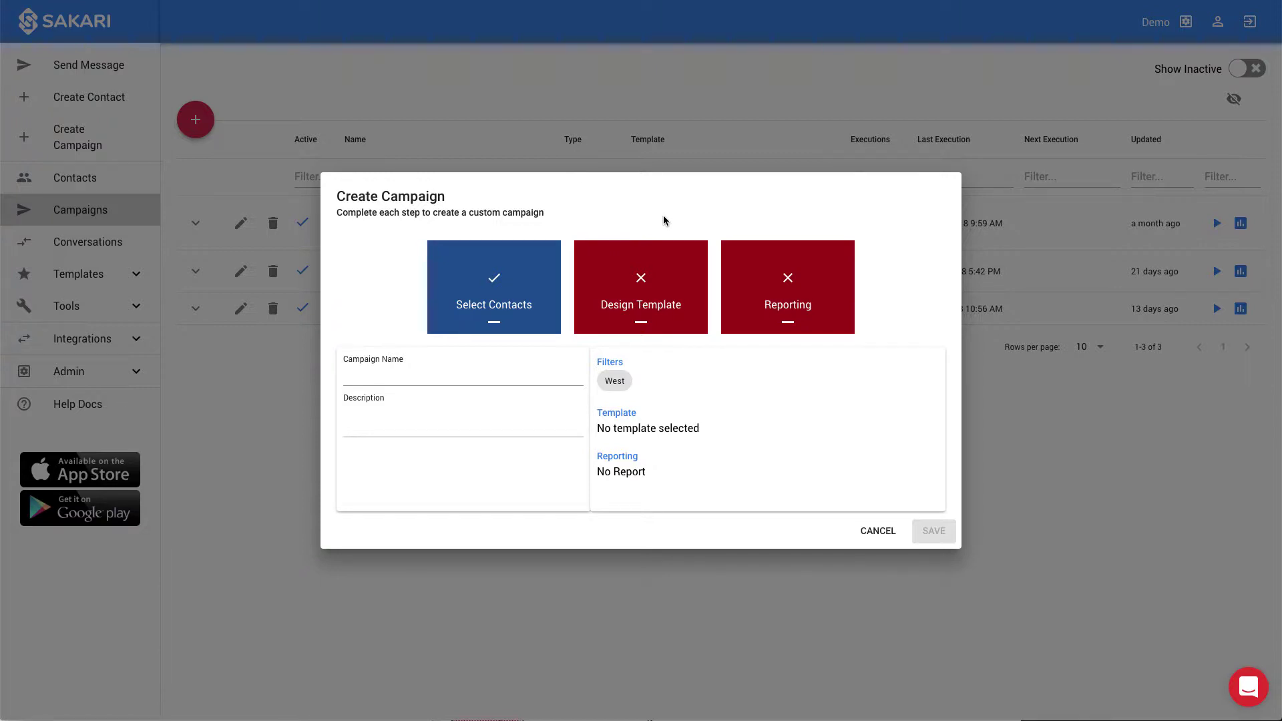
Save the message 'Hi team, the office is going to be closed tomorrow.' without a saved template.
click(673, 256)
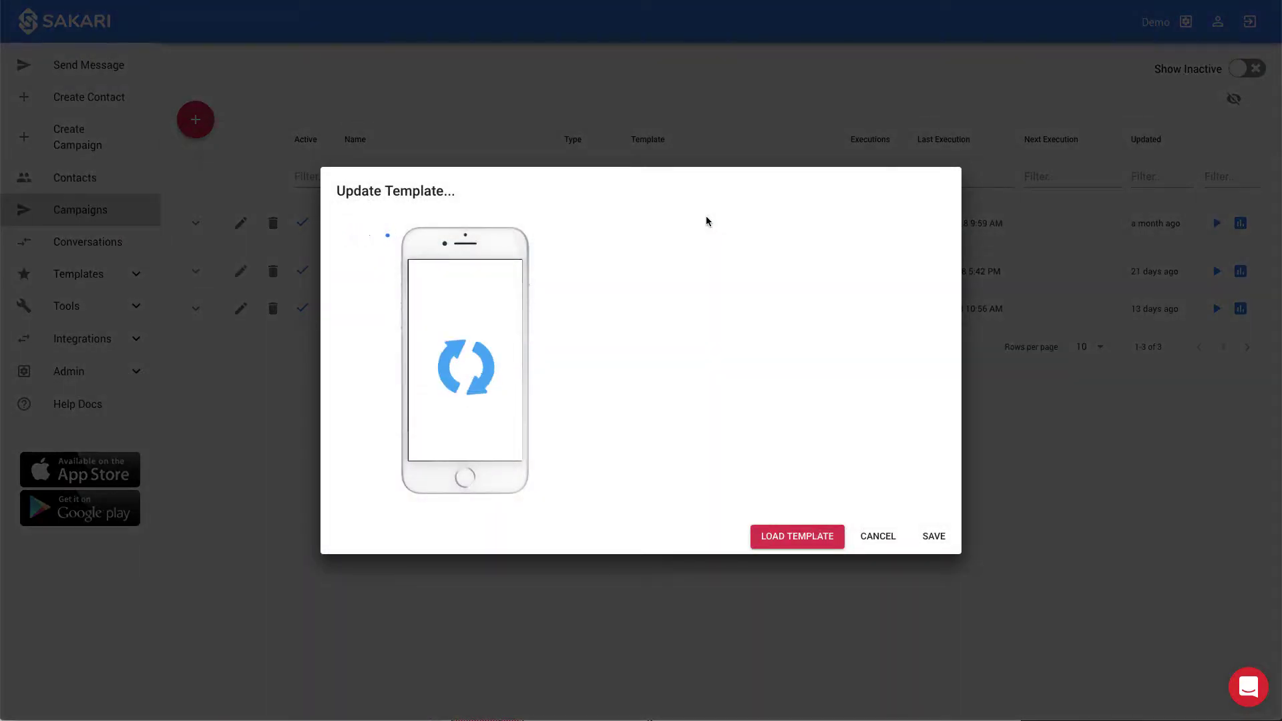
click(808, 537)
click(606, 301)
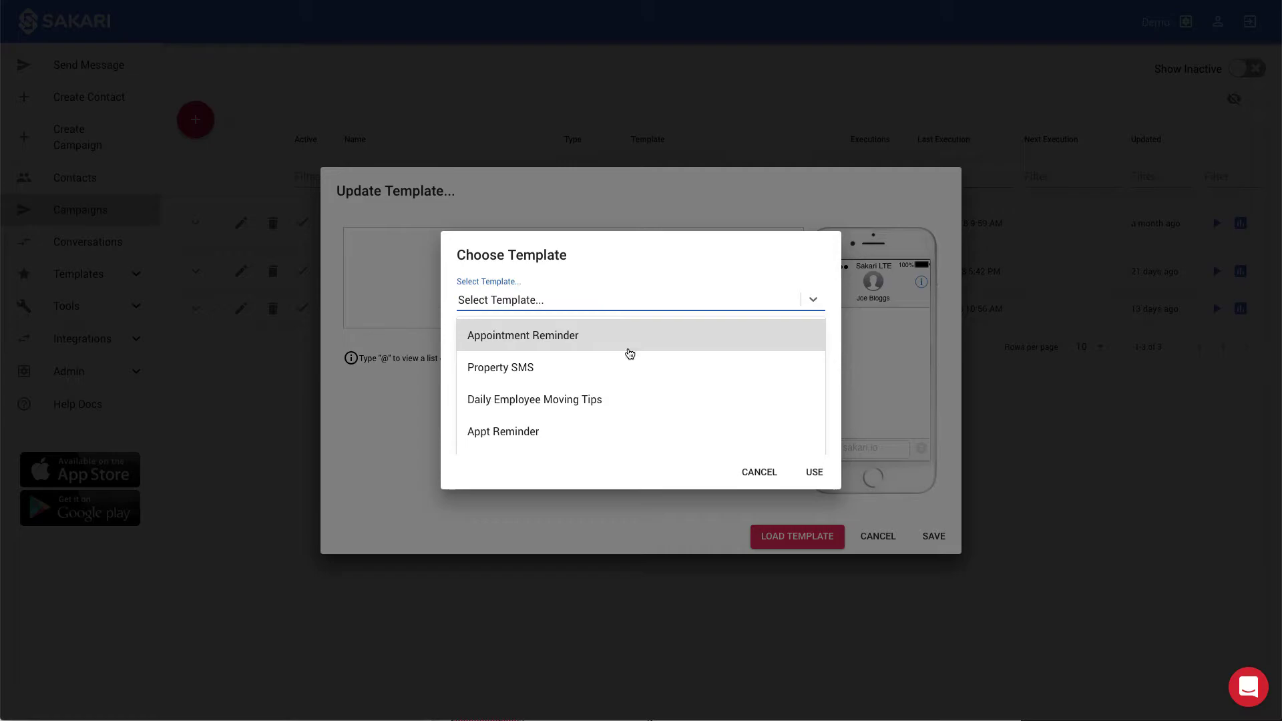
click(767, 473)
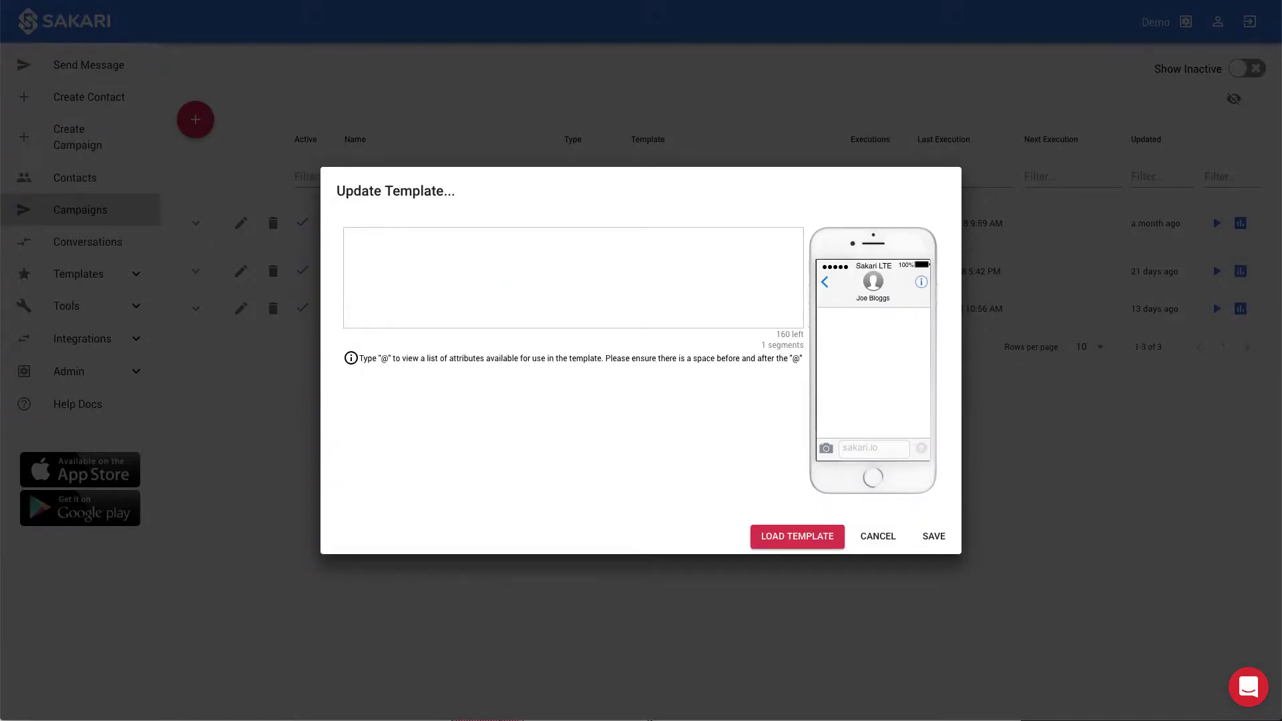
click(520, 252)
text(Hi team, the office is going to be closed tomorrow.)
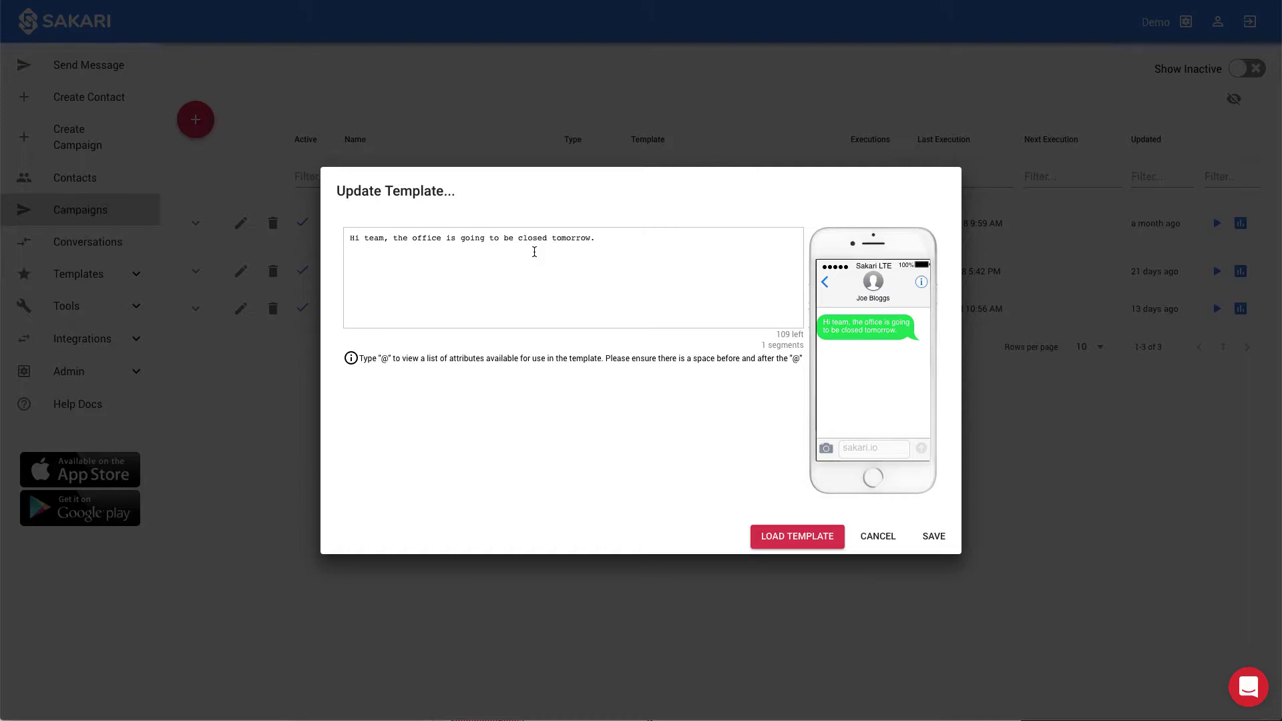
click(939, 540)
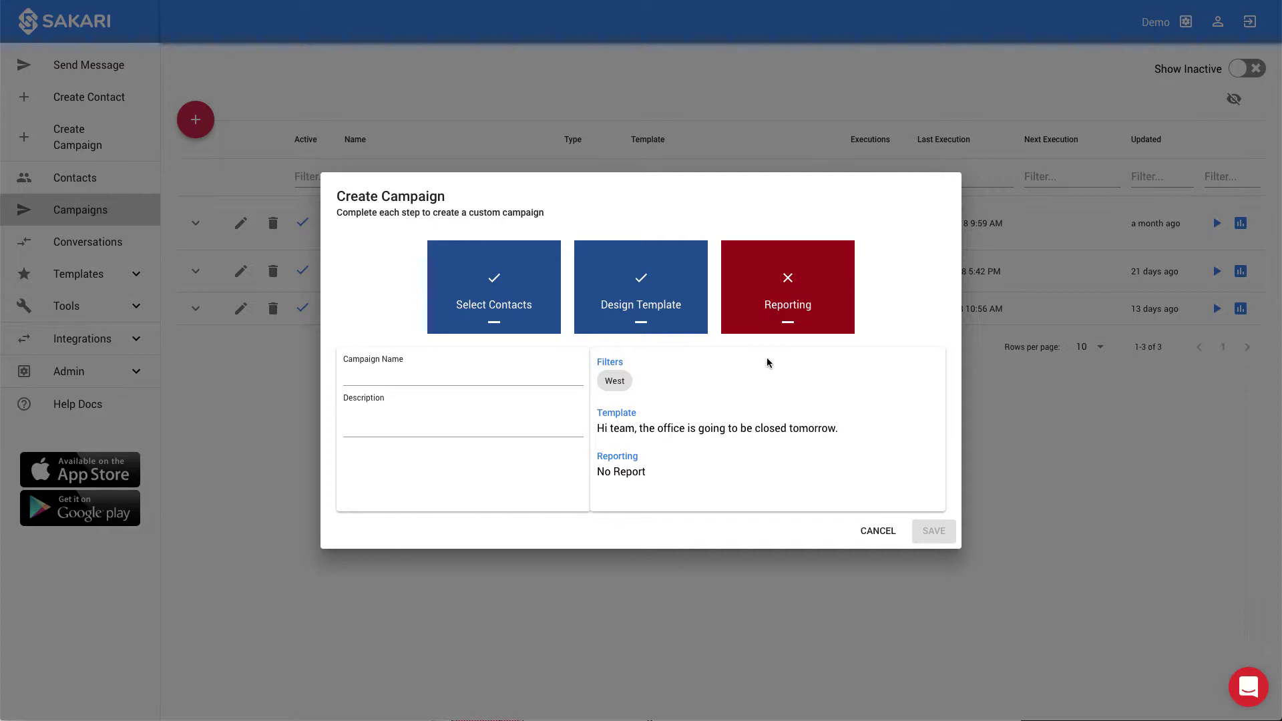
Set reporting to send to two emails after a 5-minute delay, and save.
click(741, 295)
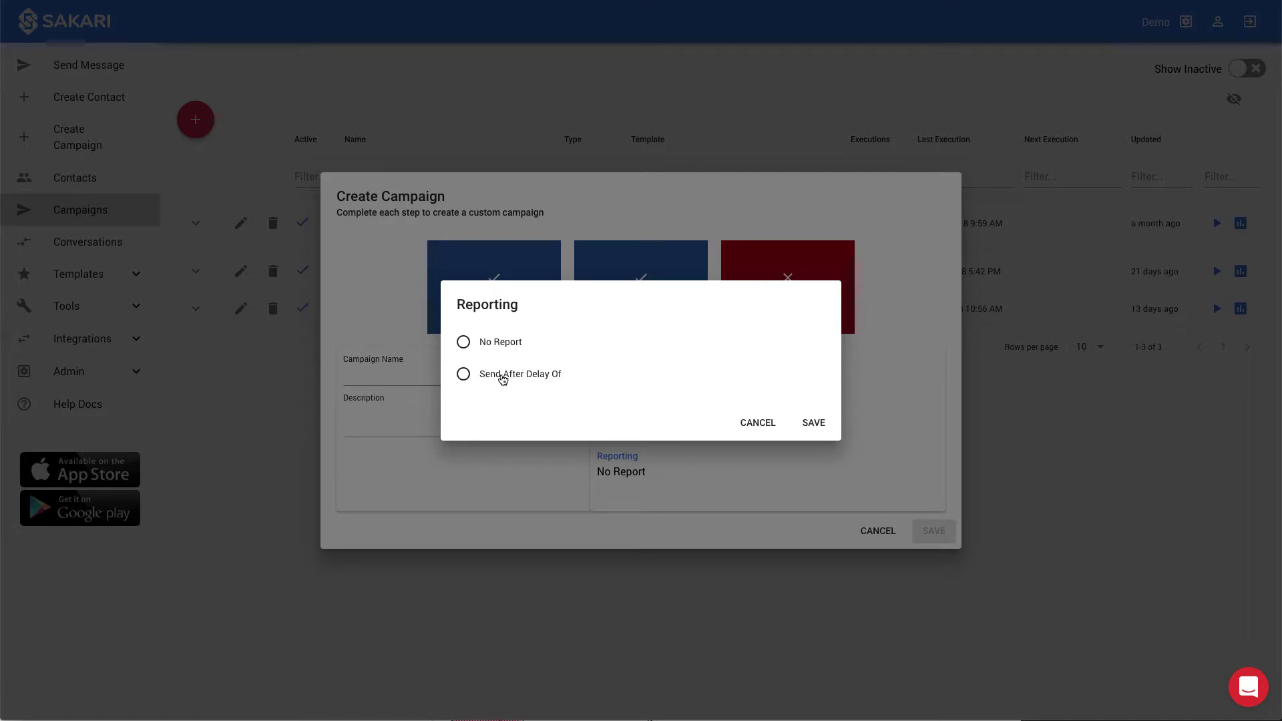
click(503, 377)
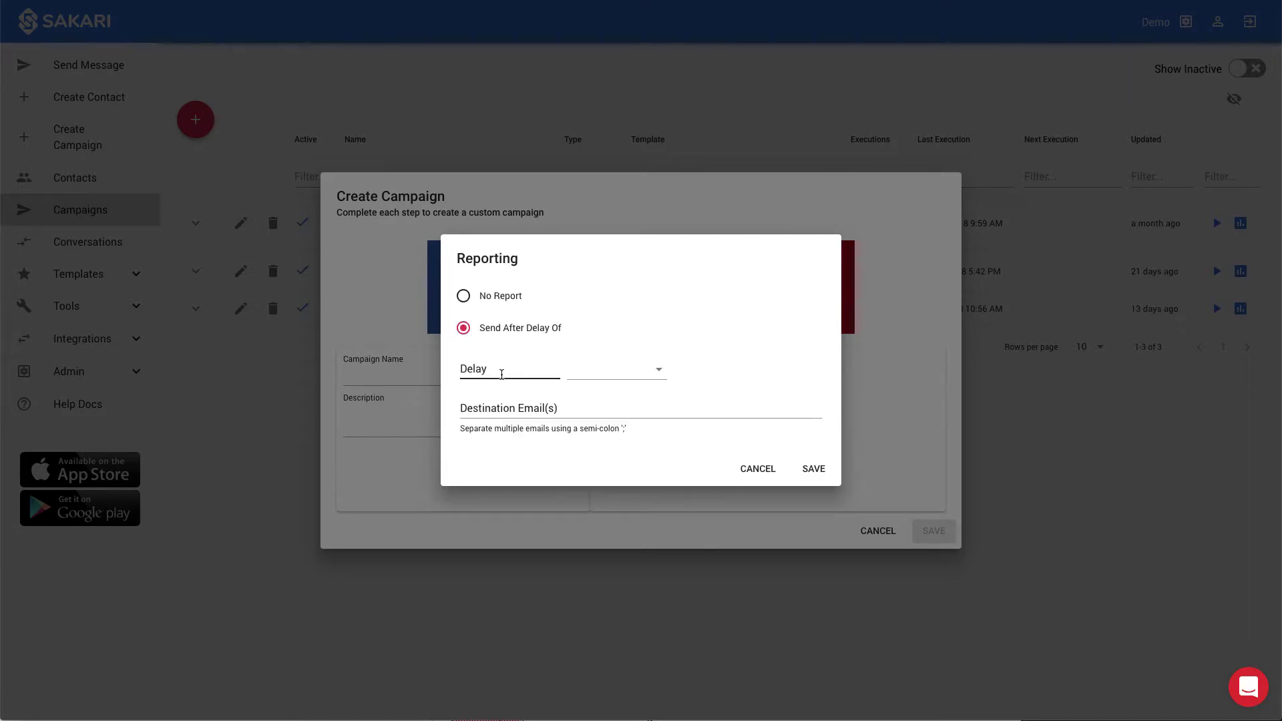
click(510, 363)
text(5)
click(594, 369)
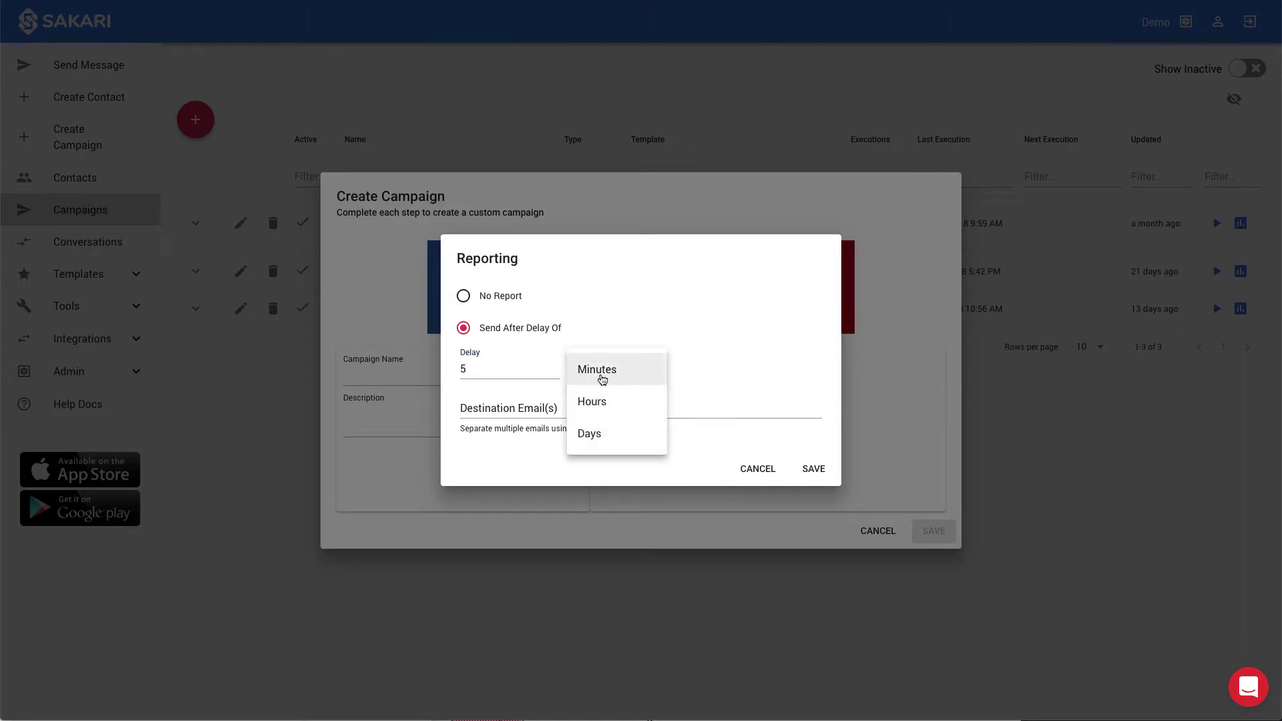
click(603, 374)
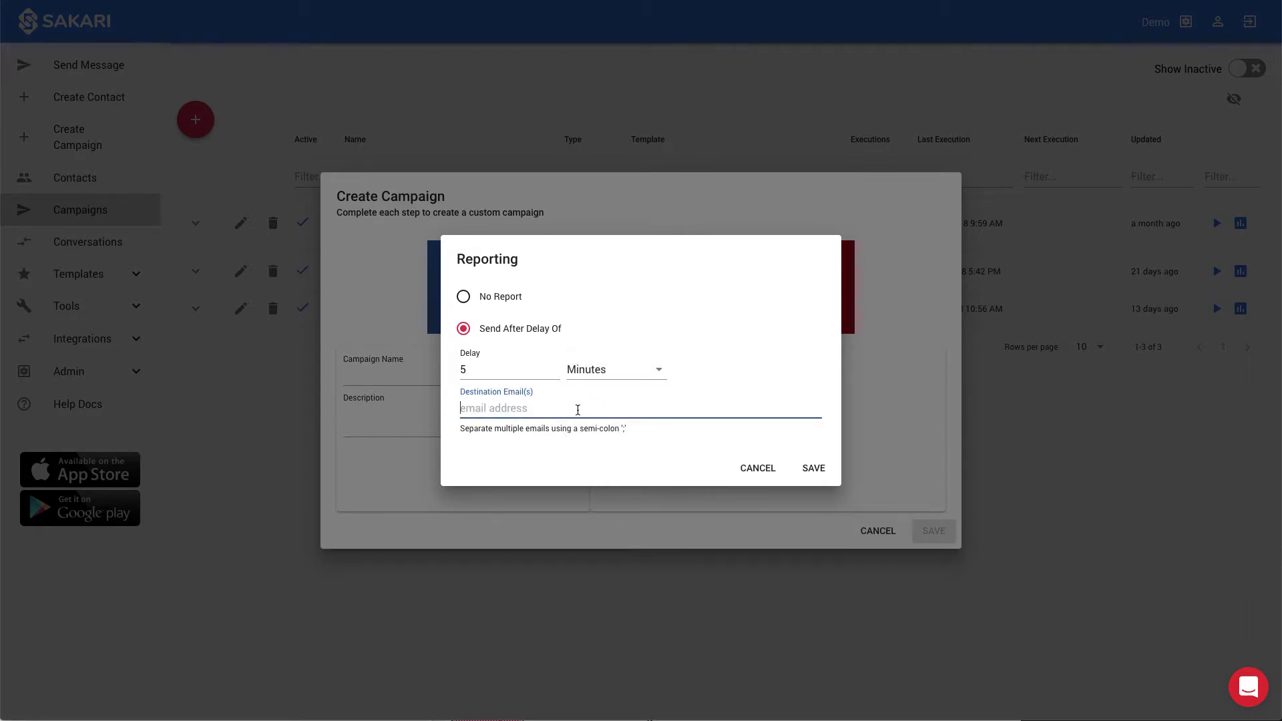
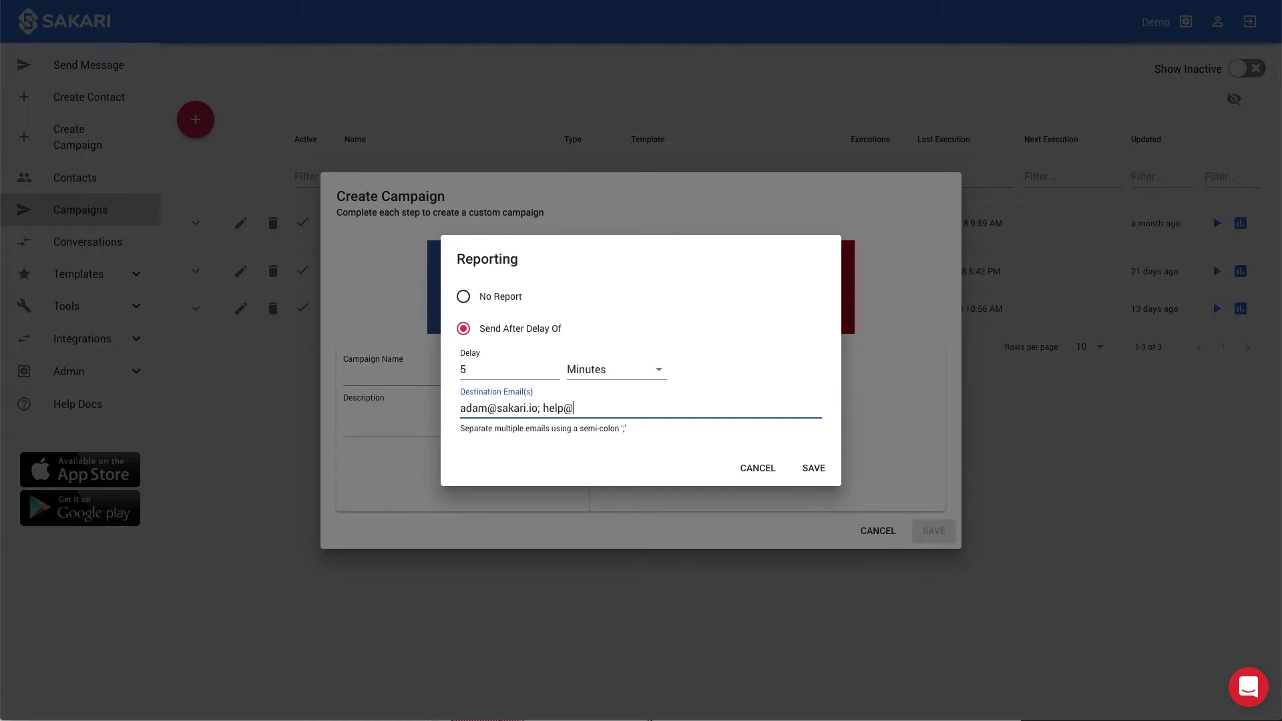
click(819, 472)
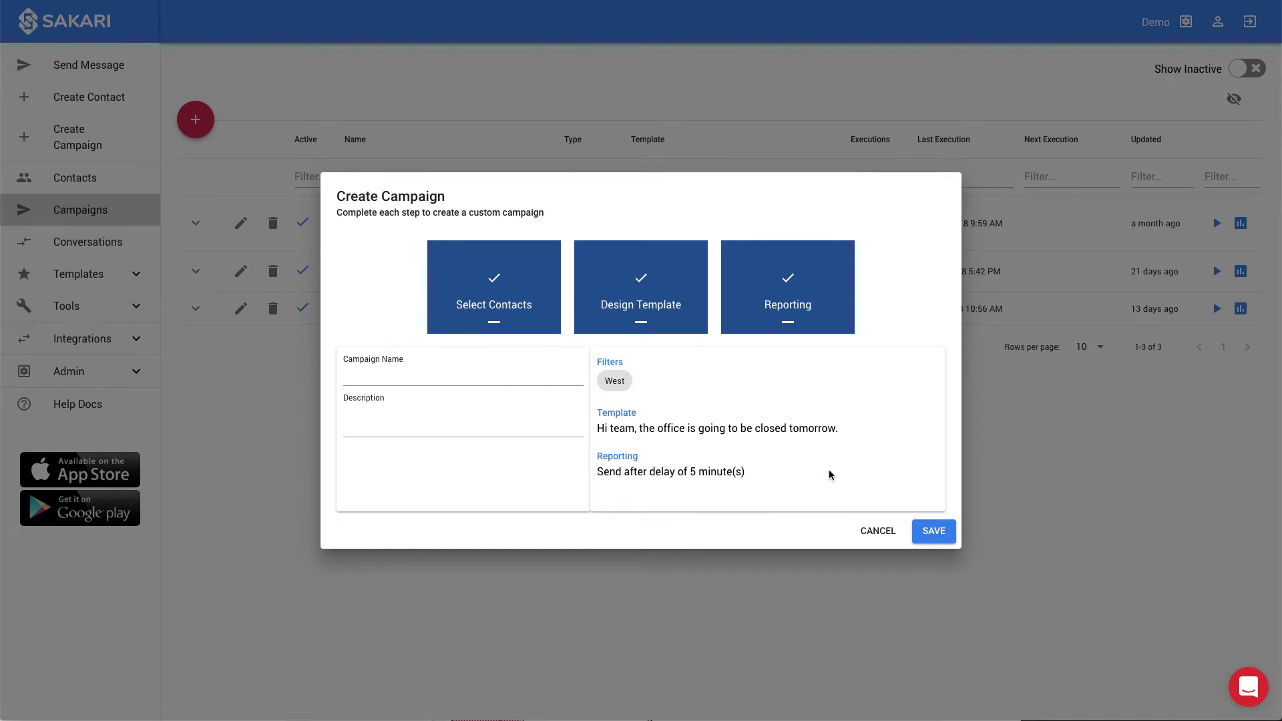
Name the campaign 'Office Closure SMS', save it, and decline immediate execution.
click(427, 379)
text(Office Closure SMS)
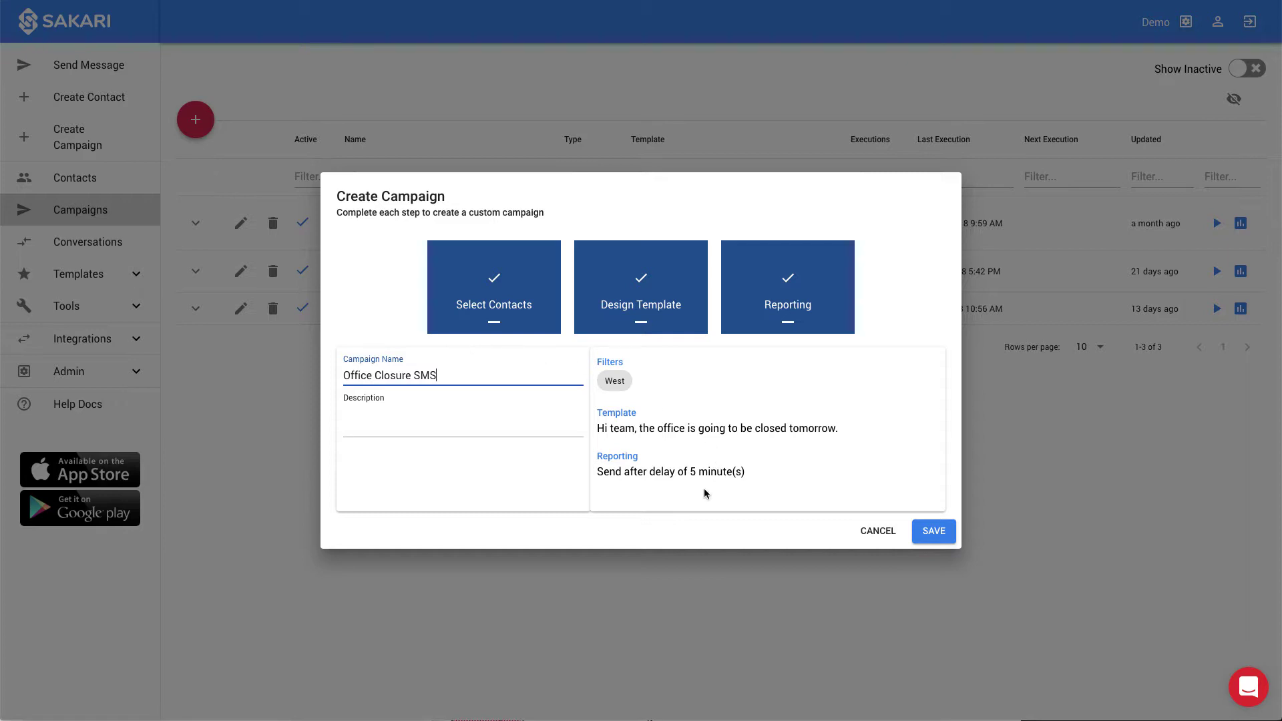
click(929, 535)
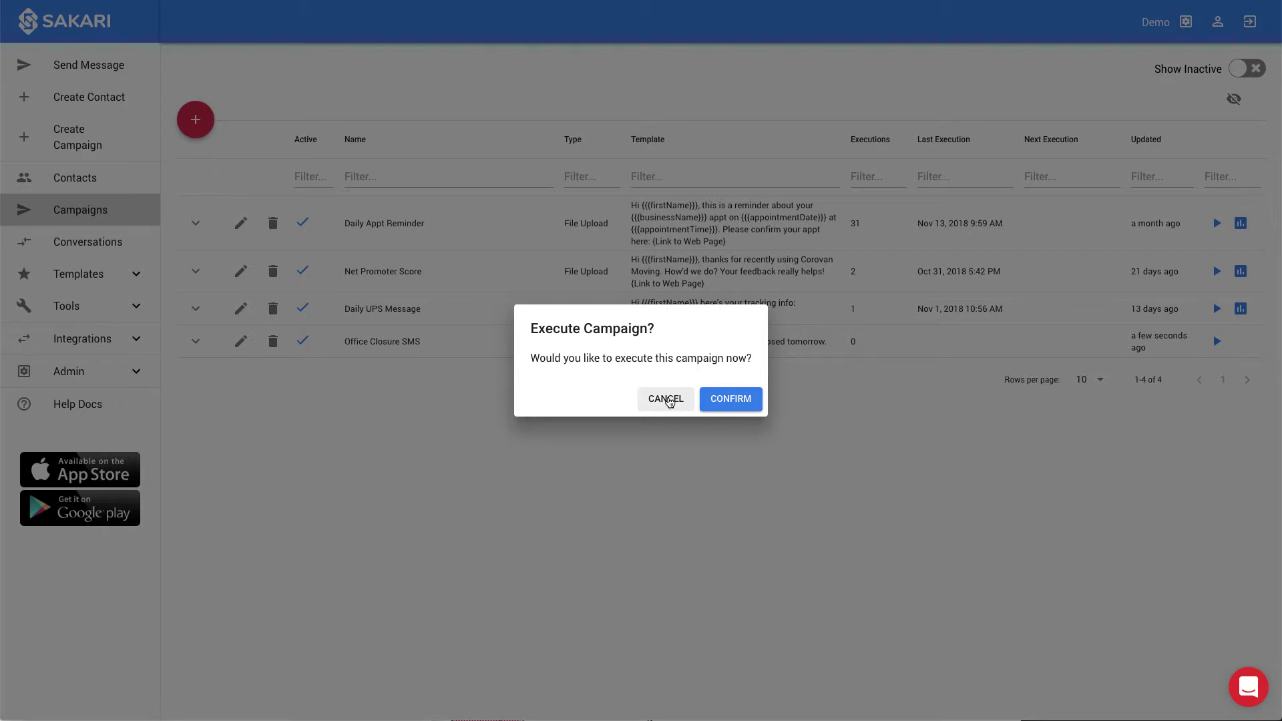
click(669, 402)
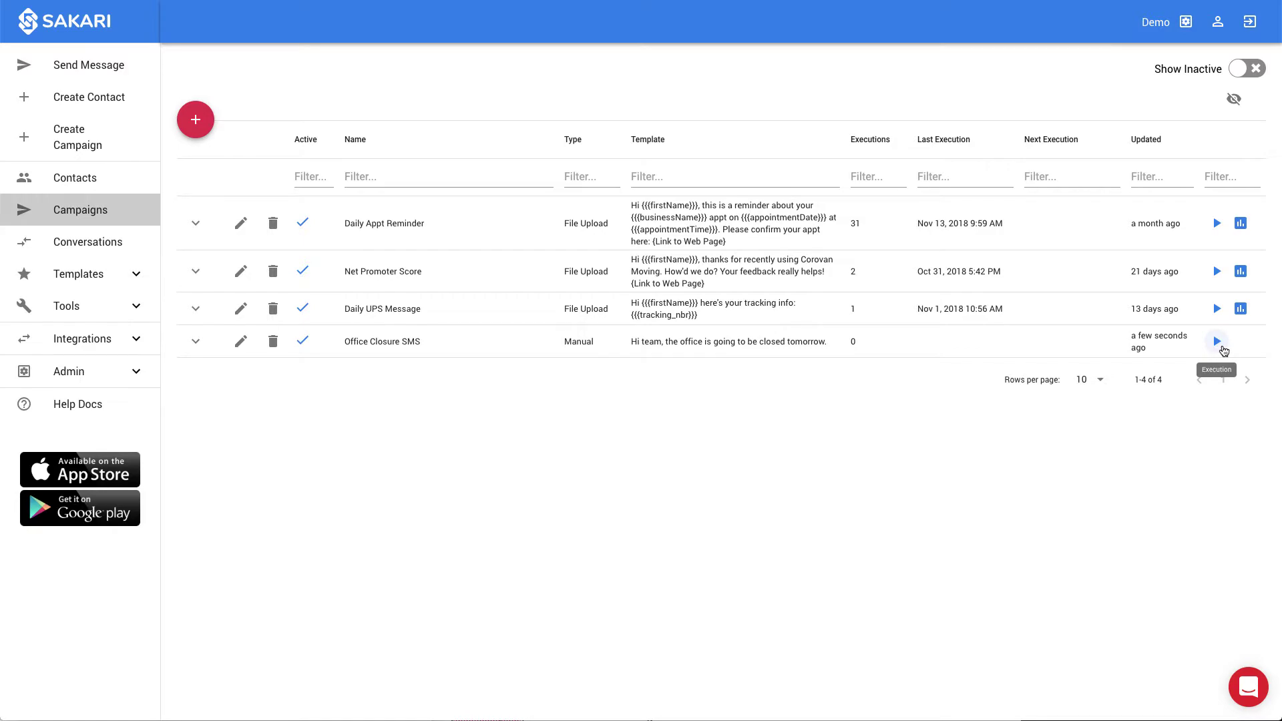
Send Office Closure SMS to its 7 recipients and expand its execution details.
click(1219, 341)
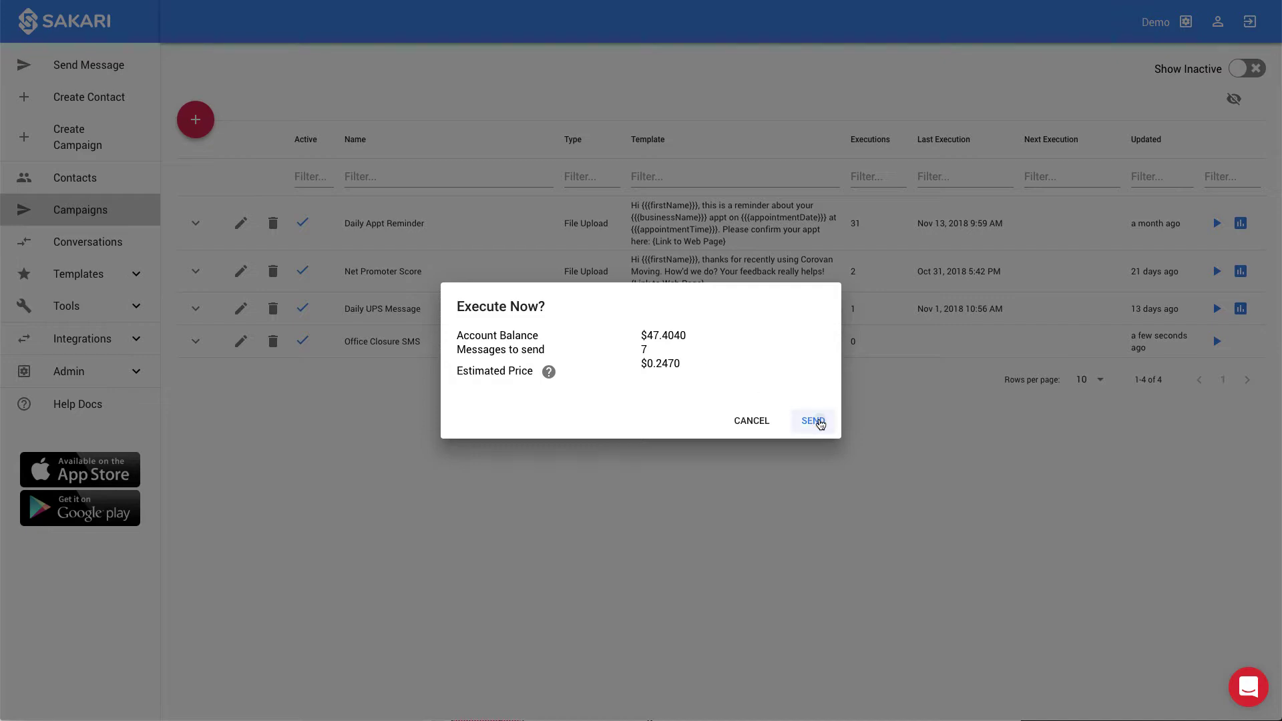
click(820, 424)
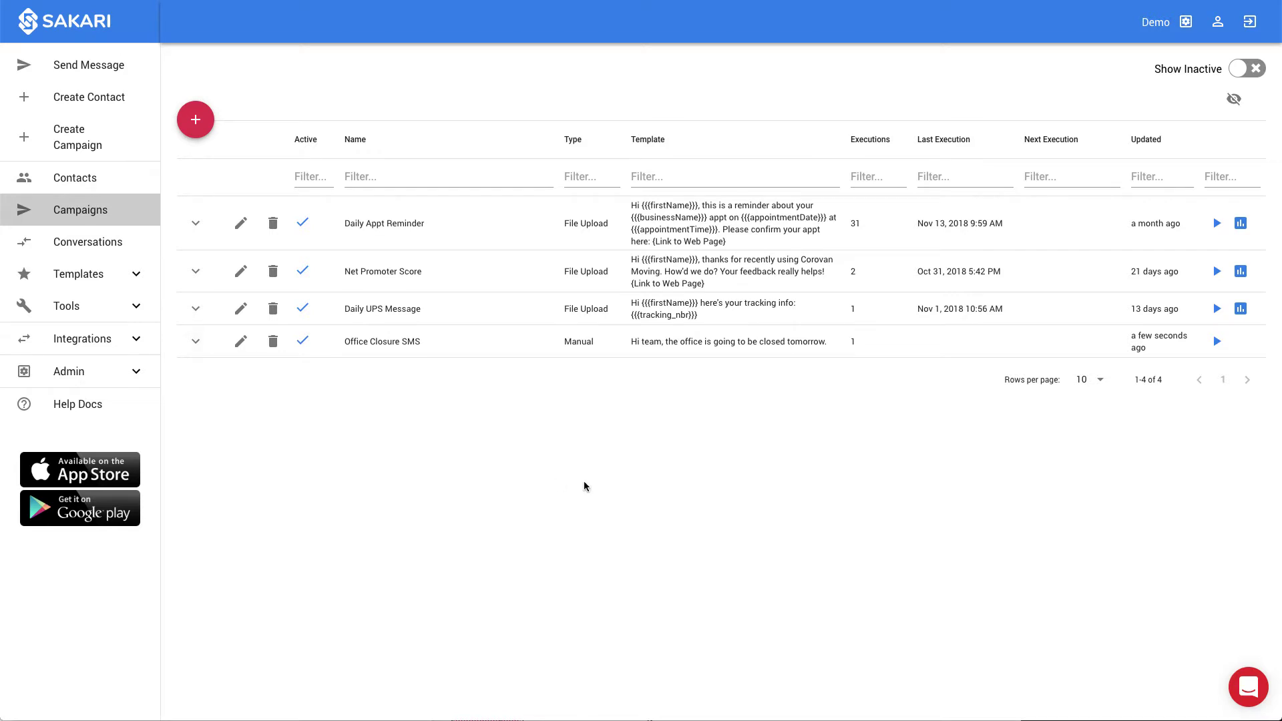
click(196, 341)
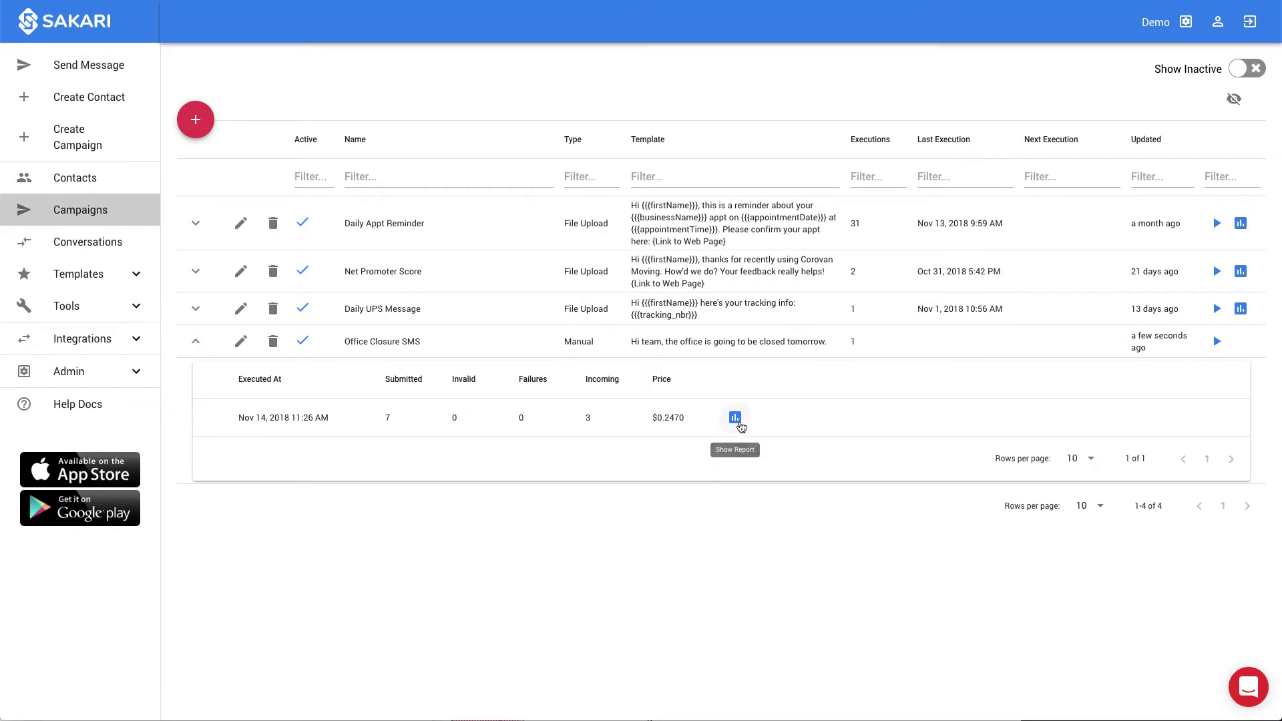
click(735, 417)
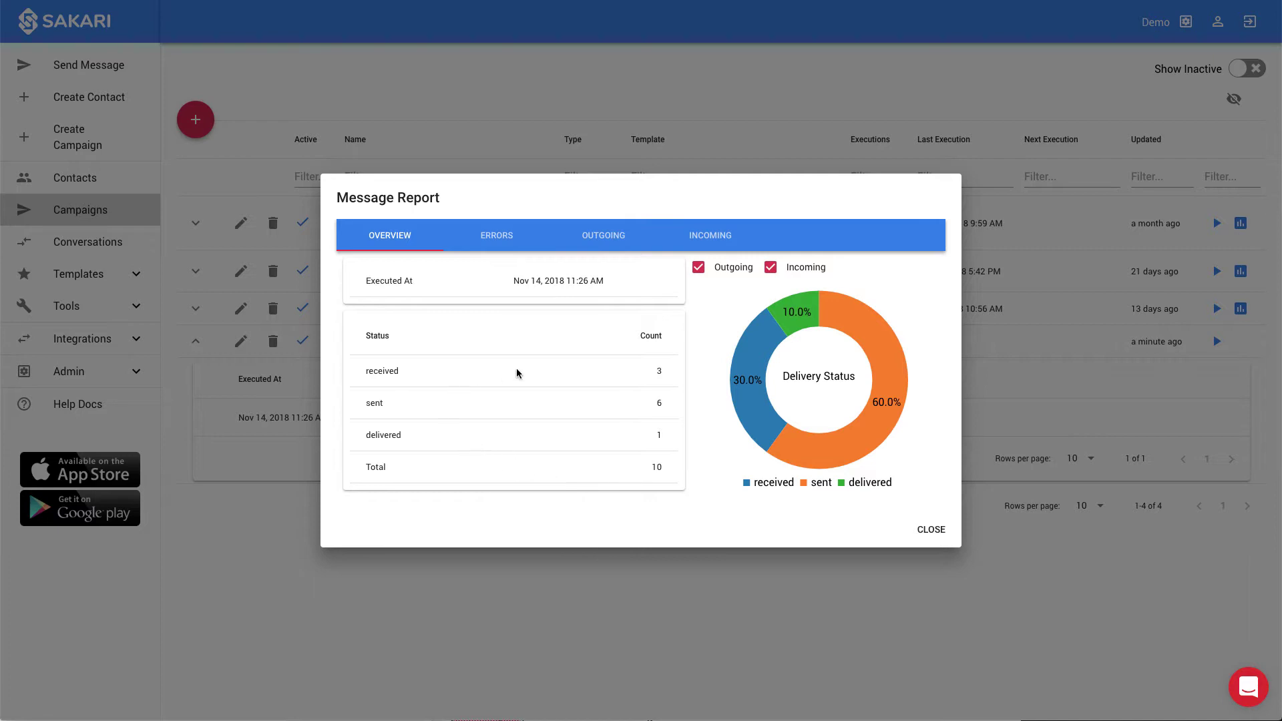
click(600, 241)
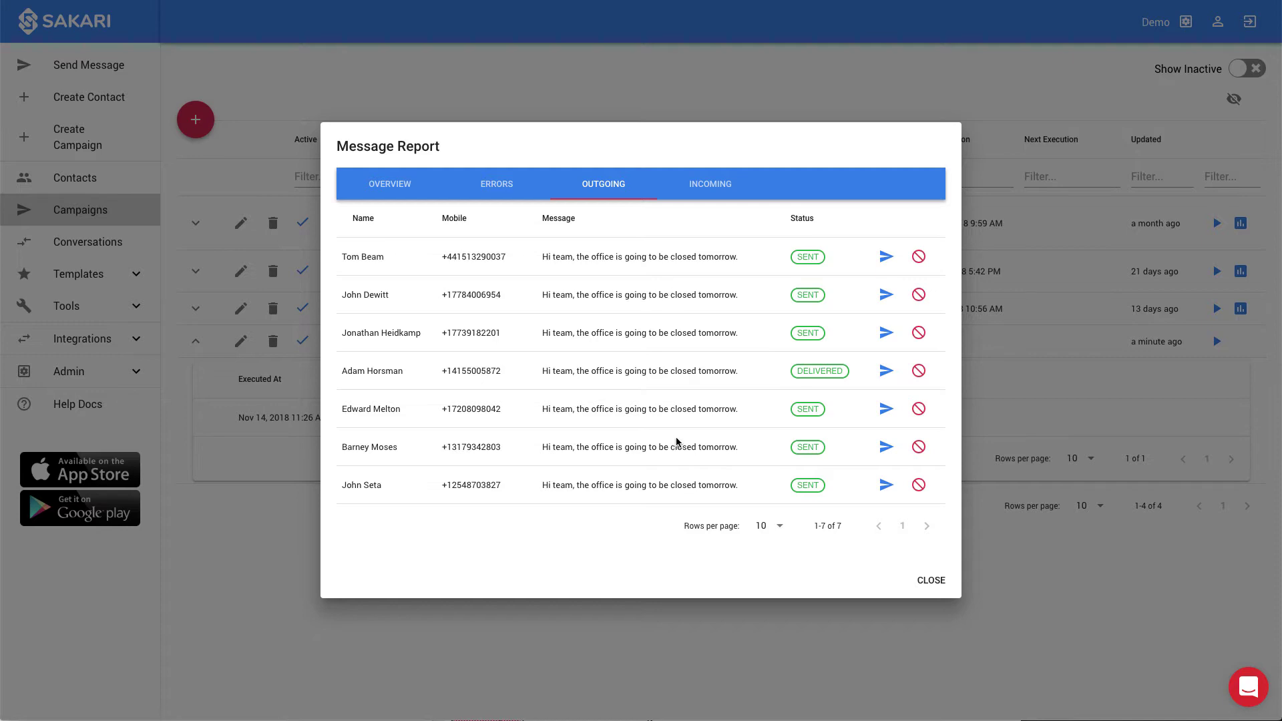
click(713, 184)
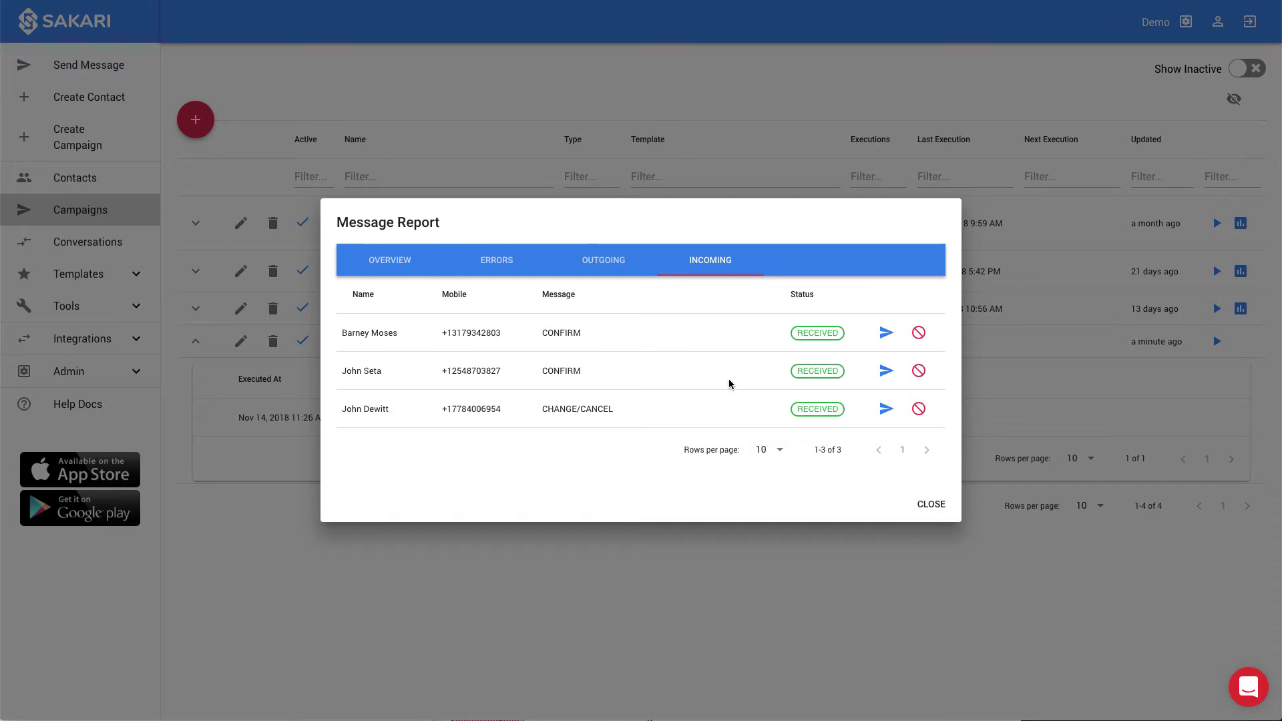
click(930, 507)
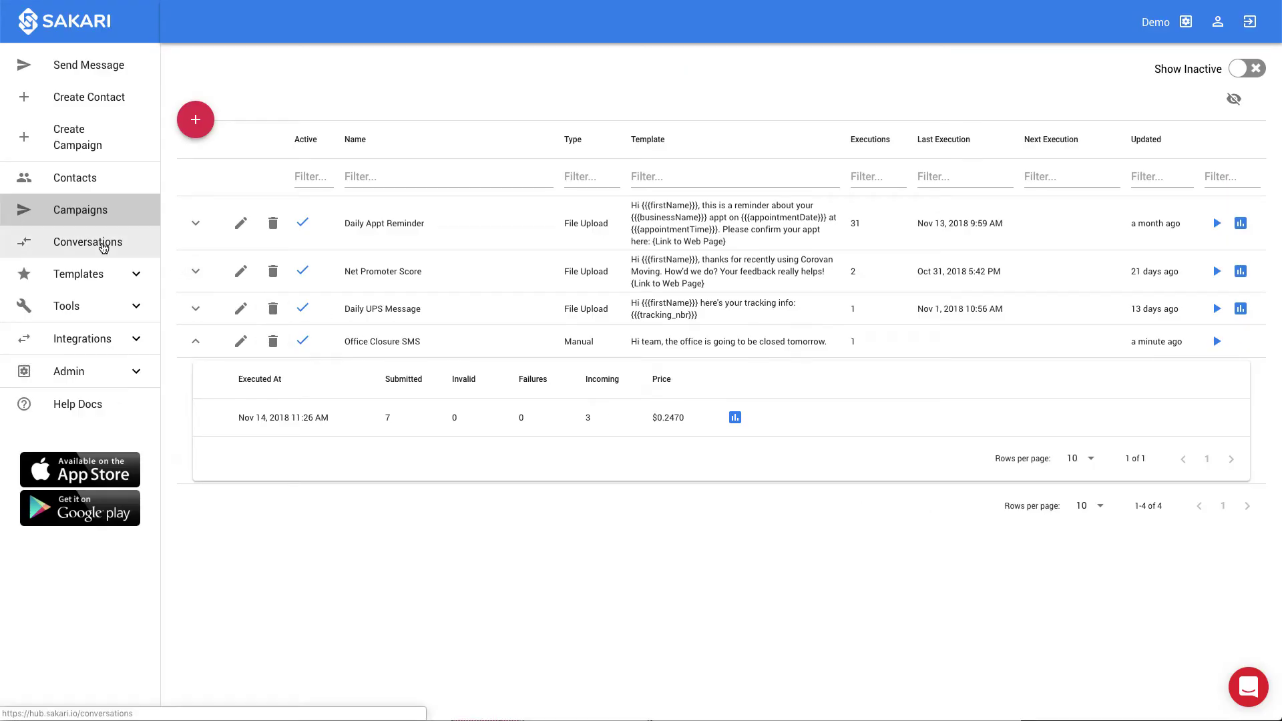
In Conversations, reply 'Not a problem' to the fourth contact's CONFIRM thread.
click(104, 246)
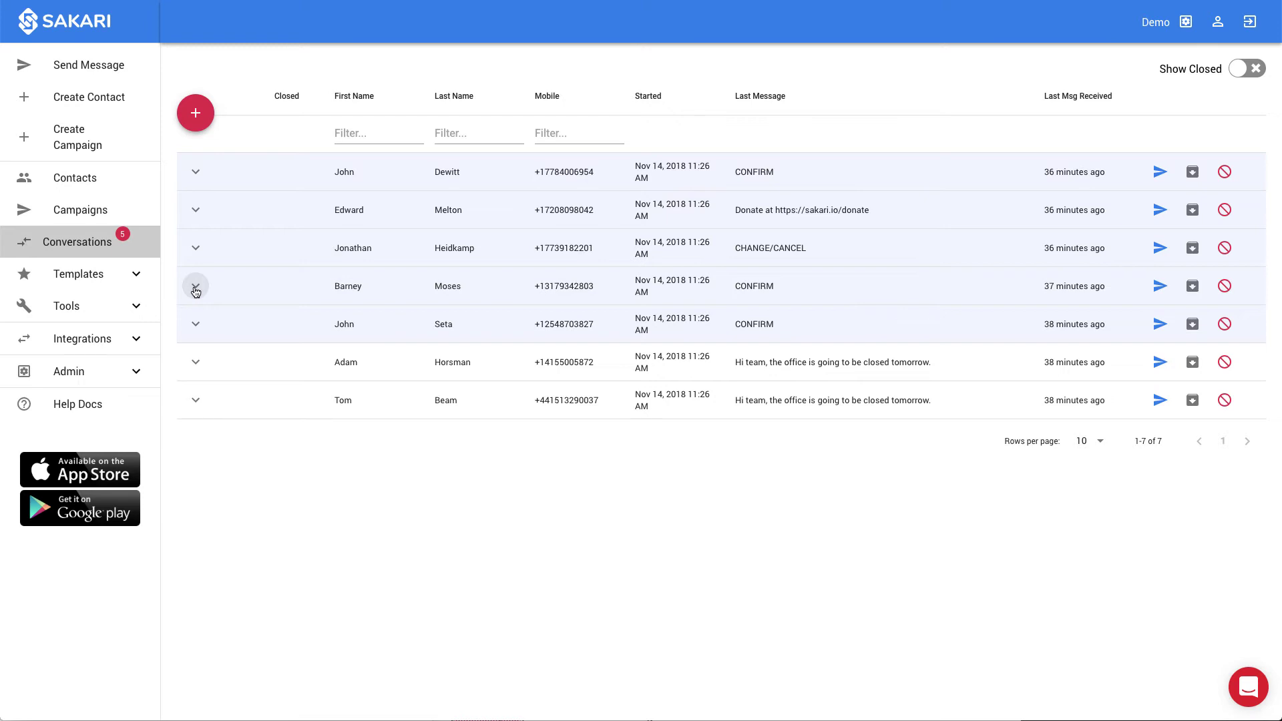
click(195, 289)
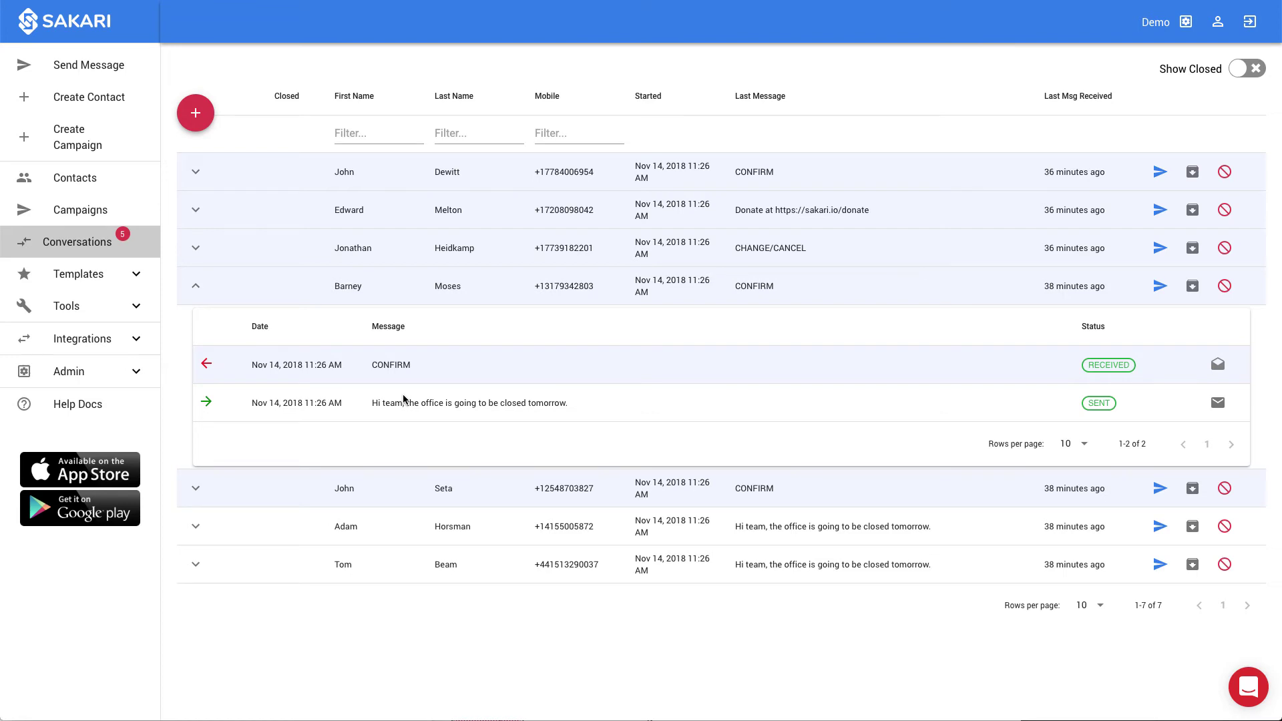
click(1161, 287)
text(Not a problem)
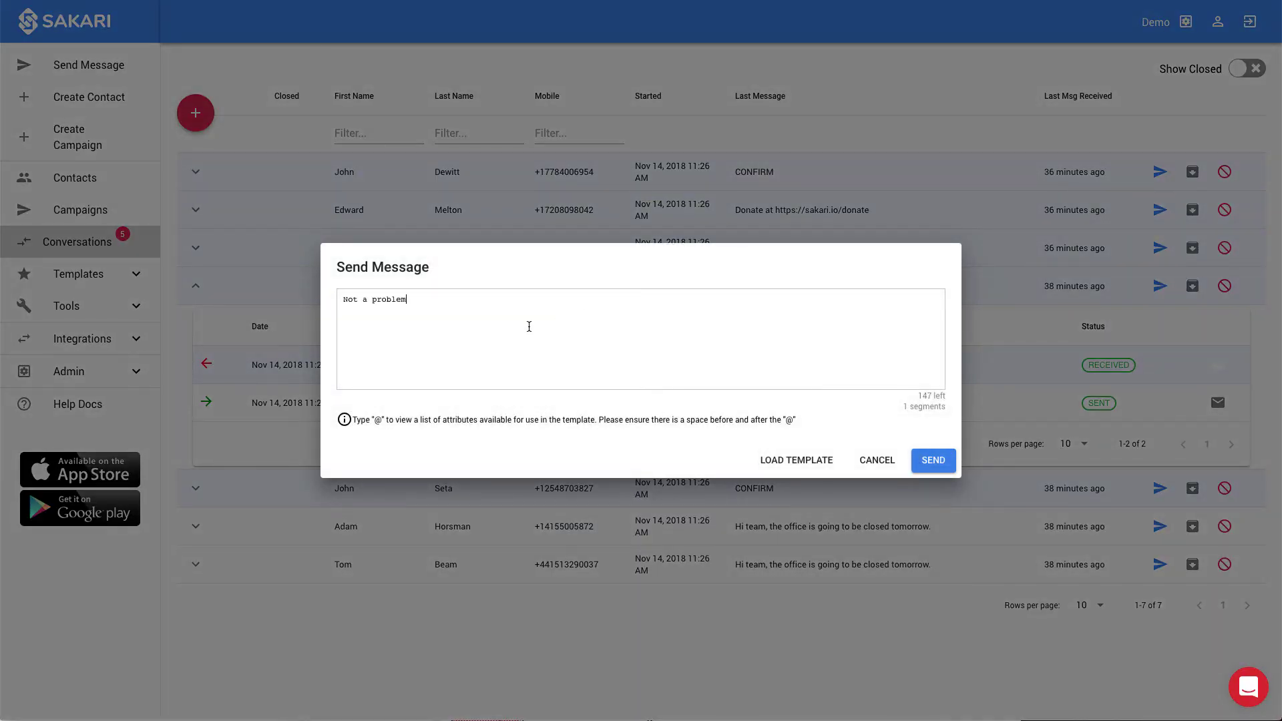
click(938, 461)
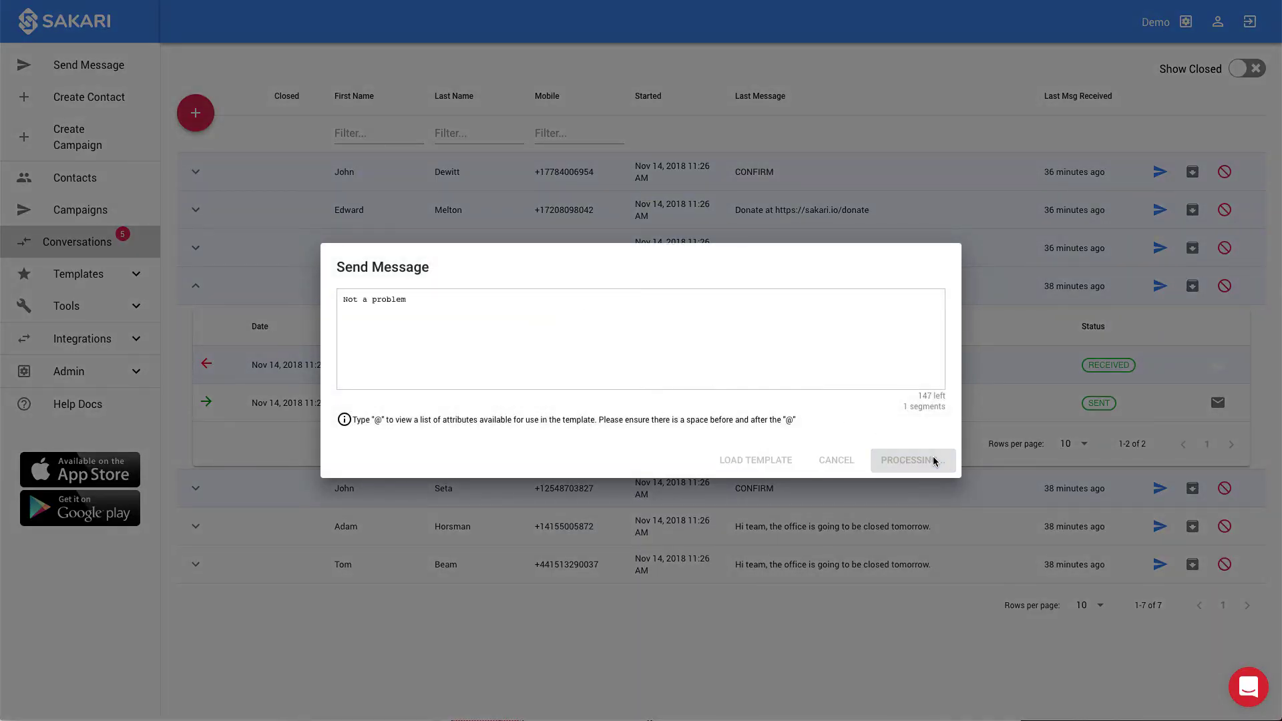